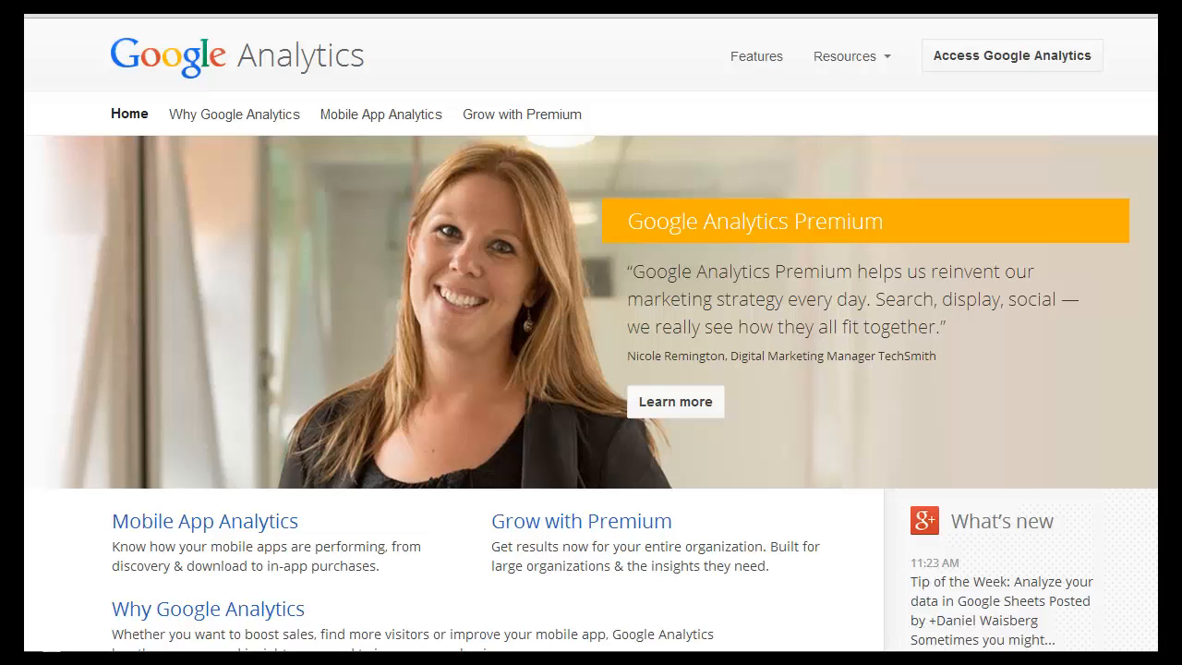
Access Google Analytics and open the account administration page.
click(977, 63)
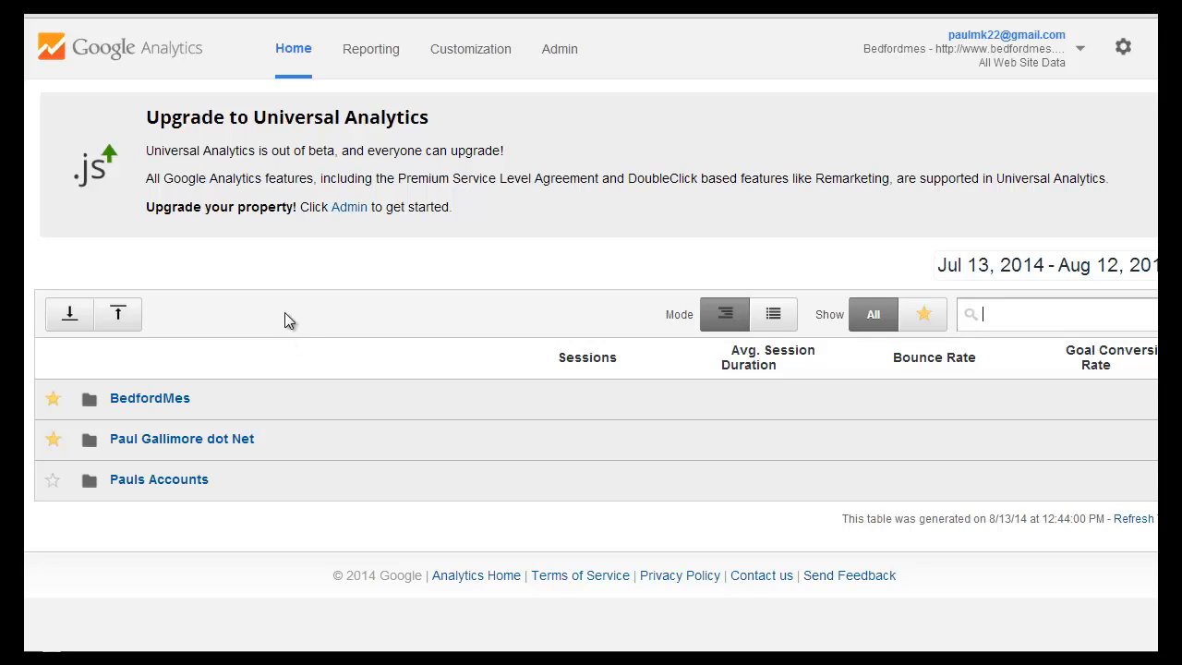
drag(371, 208, 430, 210)
click(616, 129)
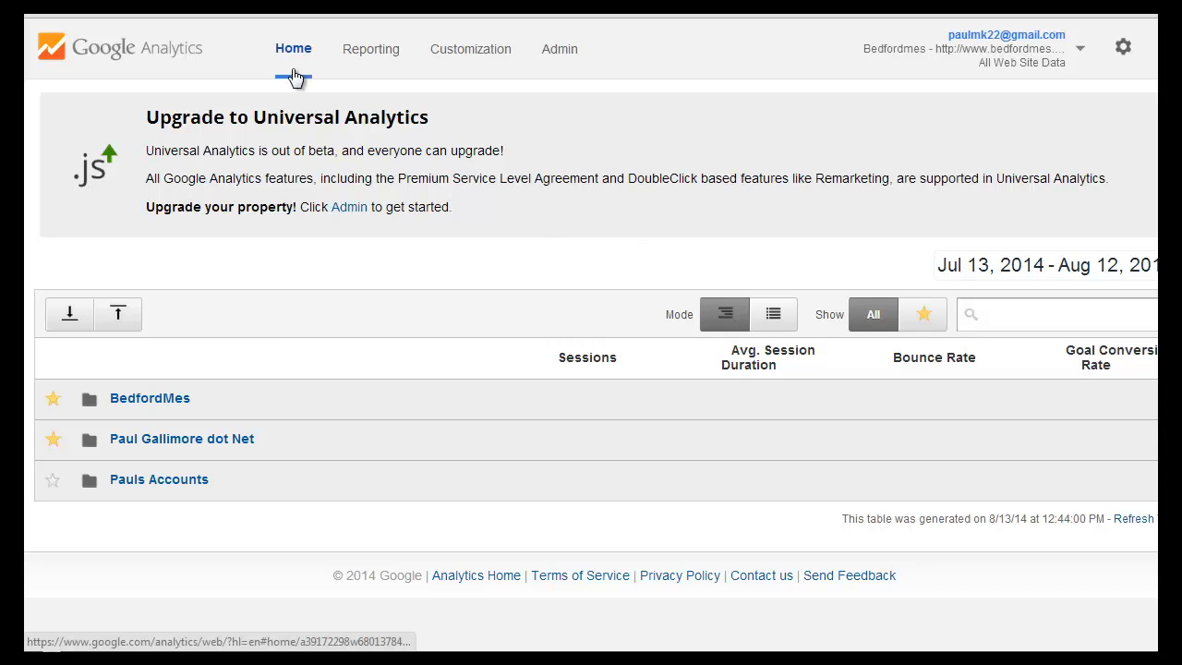
click(562, 54)
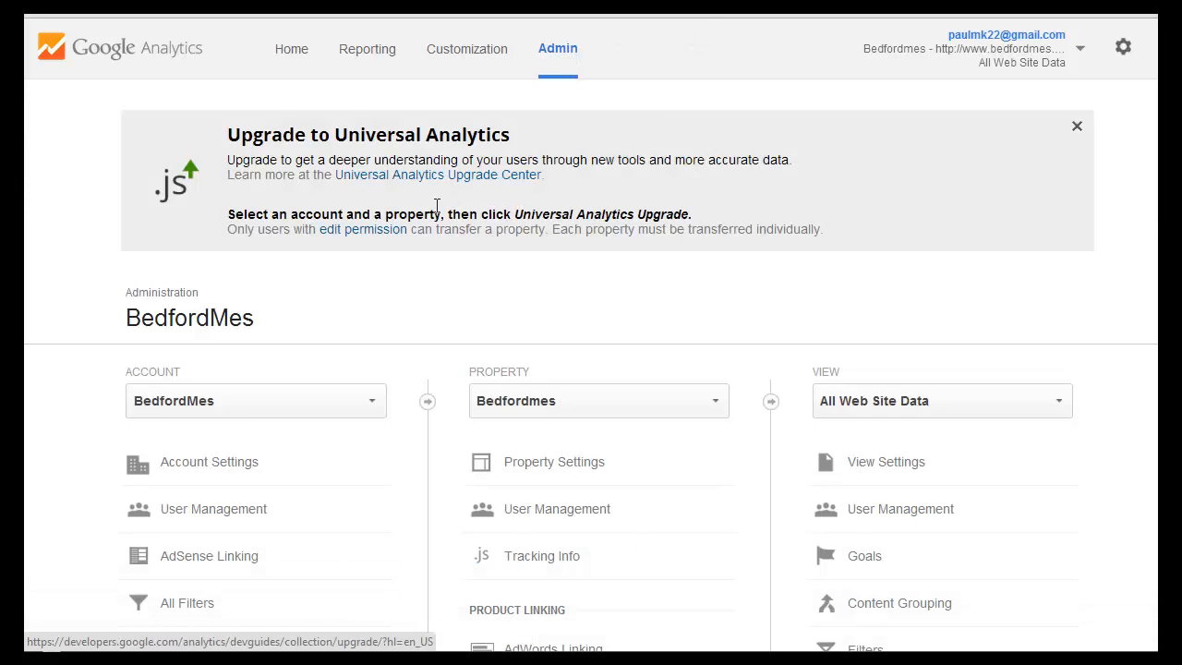
Switch the administration page to the last existing account in the account list.
scroll(340, 284, down, 1)
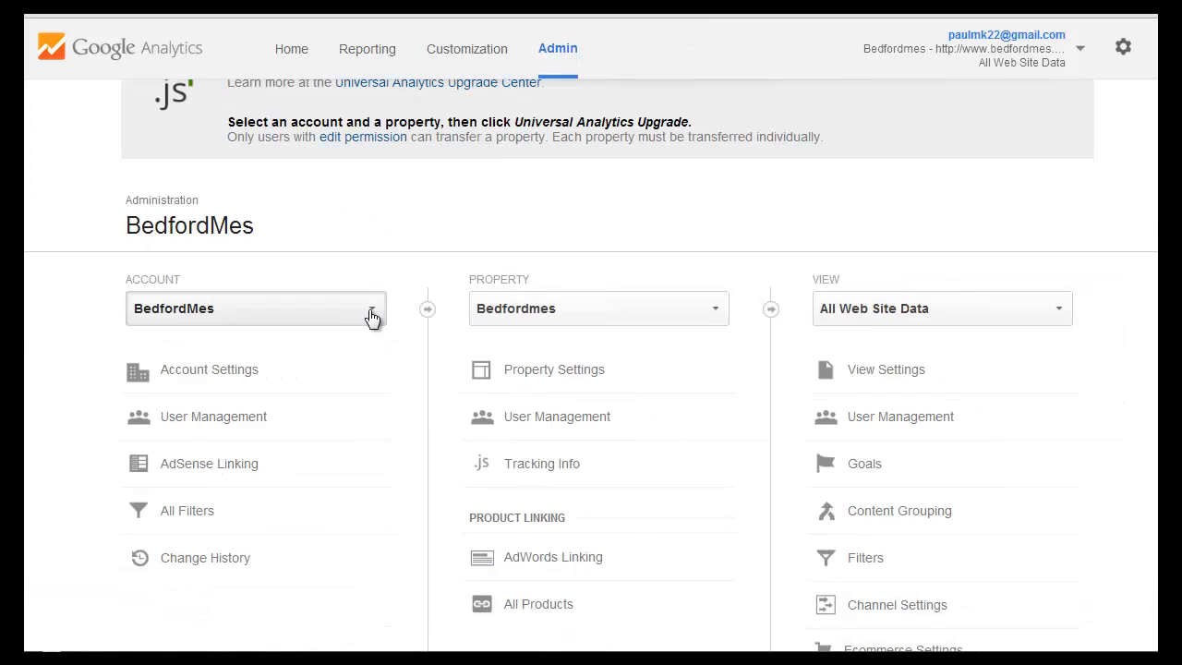
click(372, 316)
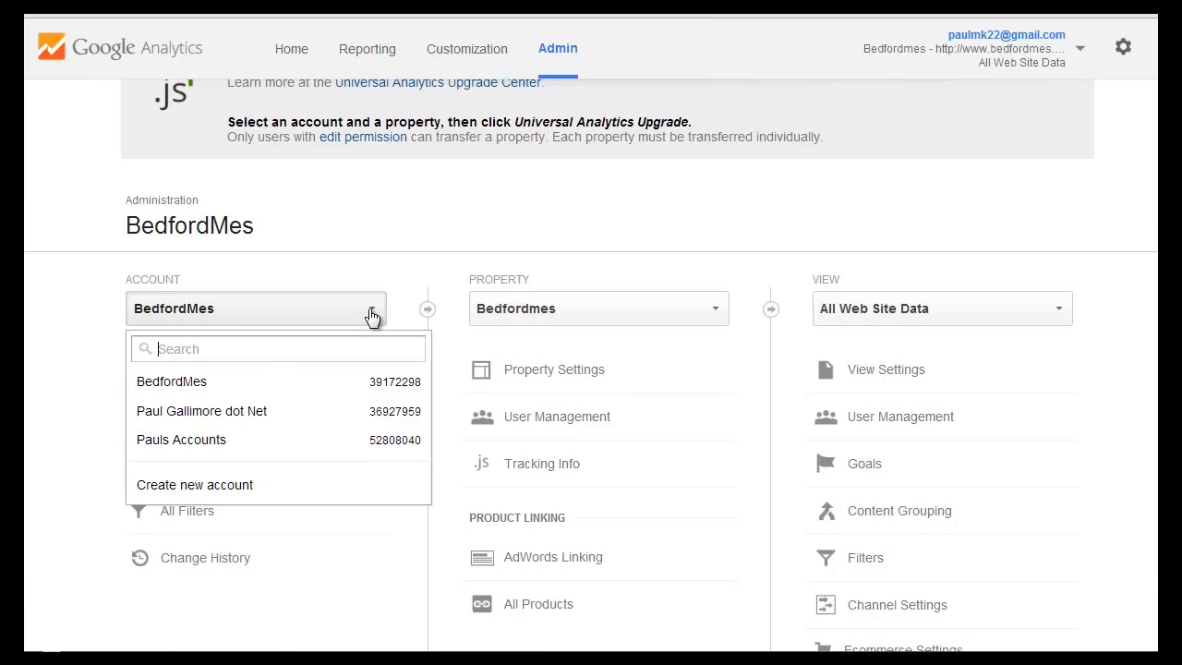
click(372, 316)
click(372, 317)
click(372, 316)
click(372, 316)
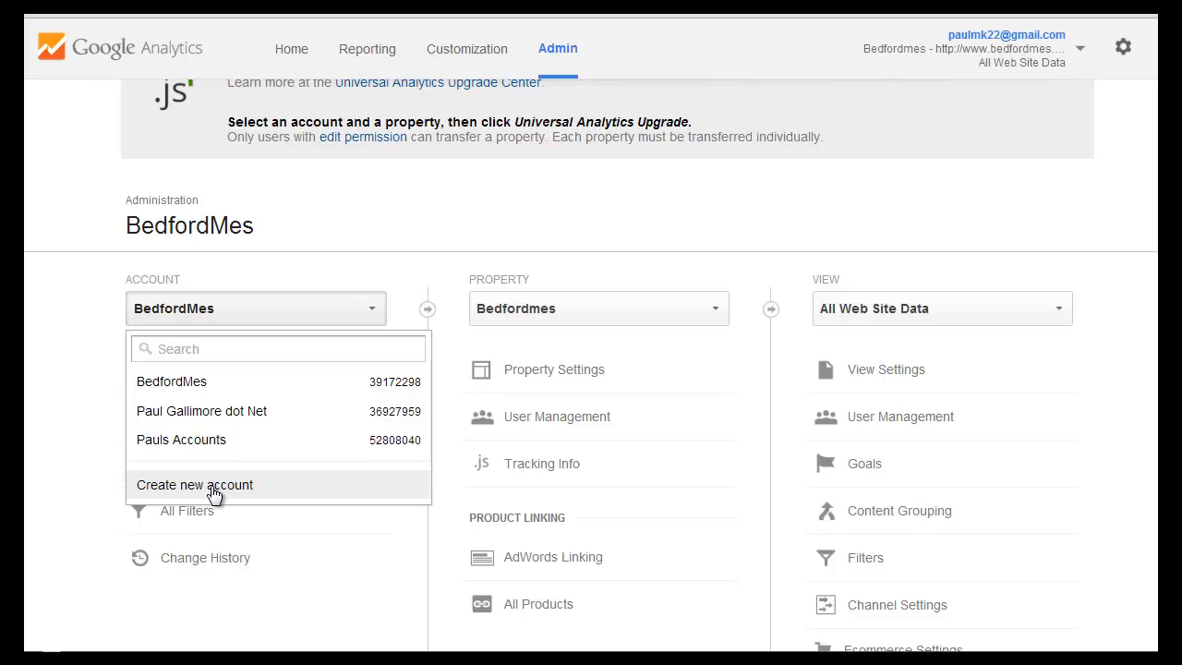
click(342, 259)
click(373, 317)
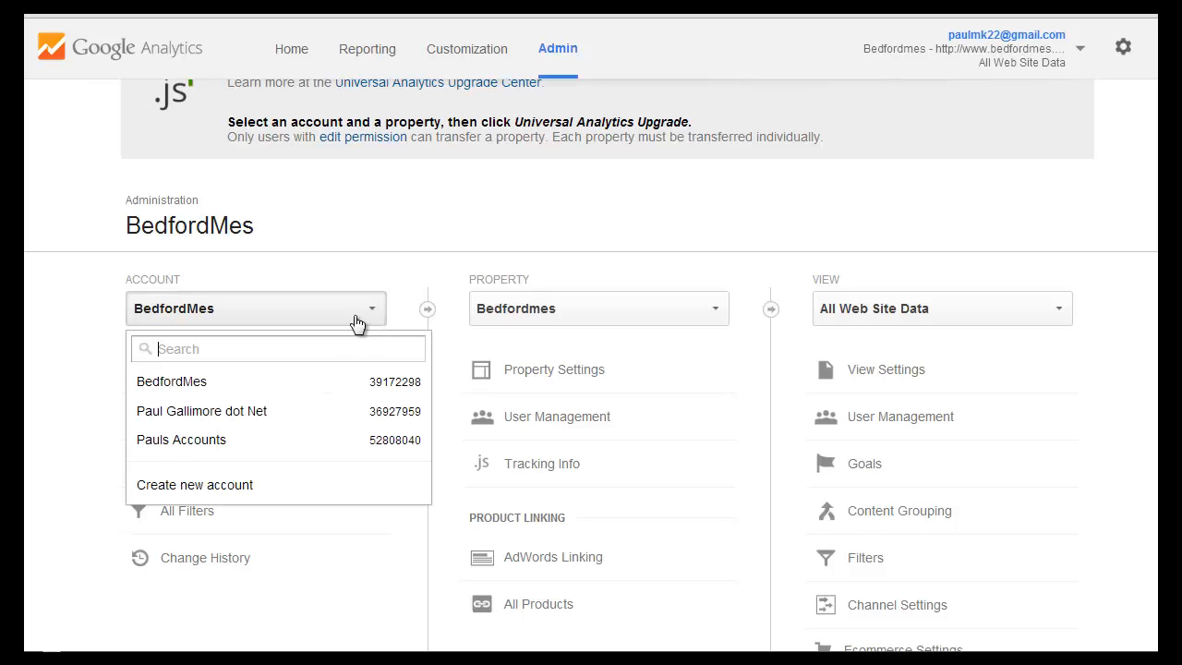
click(181, 439)
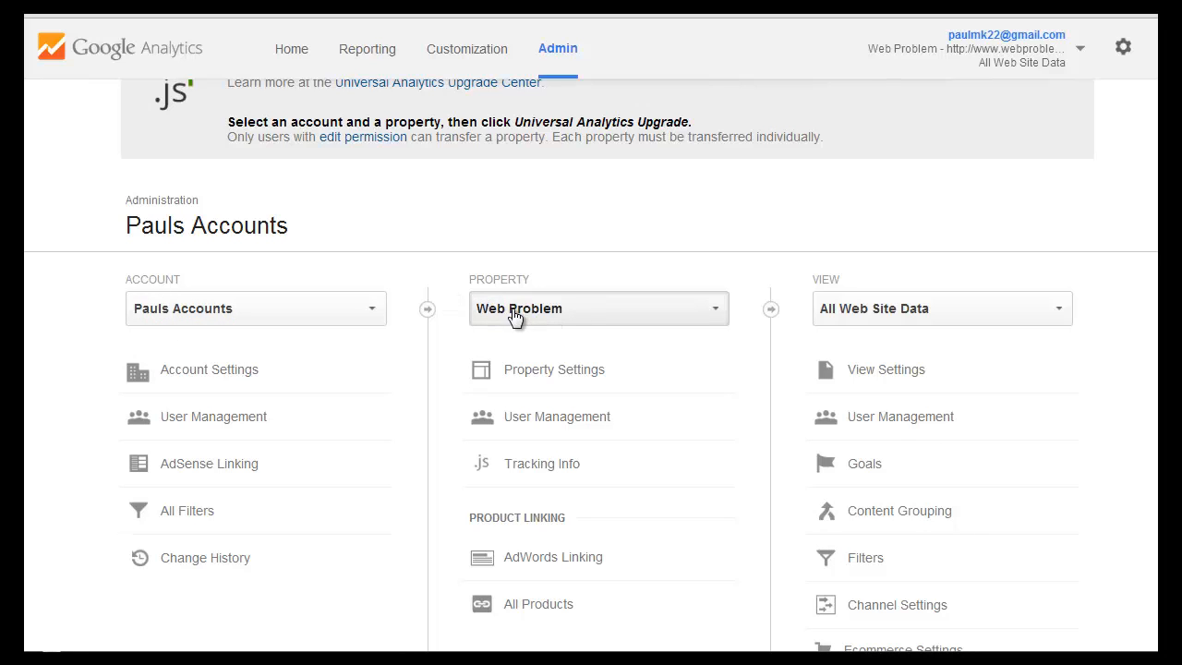
Start creating a new property in this account and choose Website as what to track.
click(718, 315)
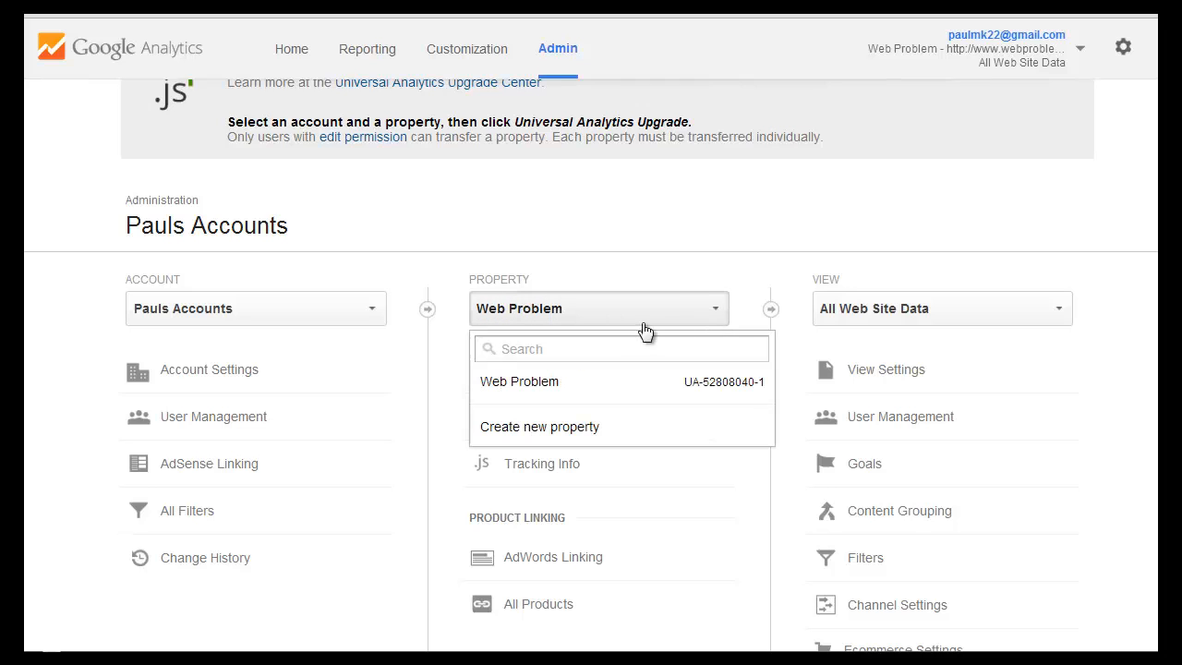
click(536, 429)
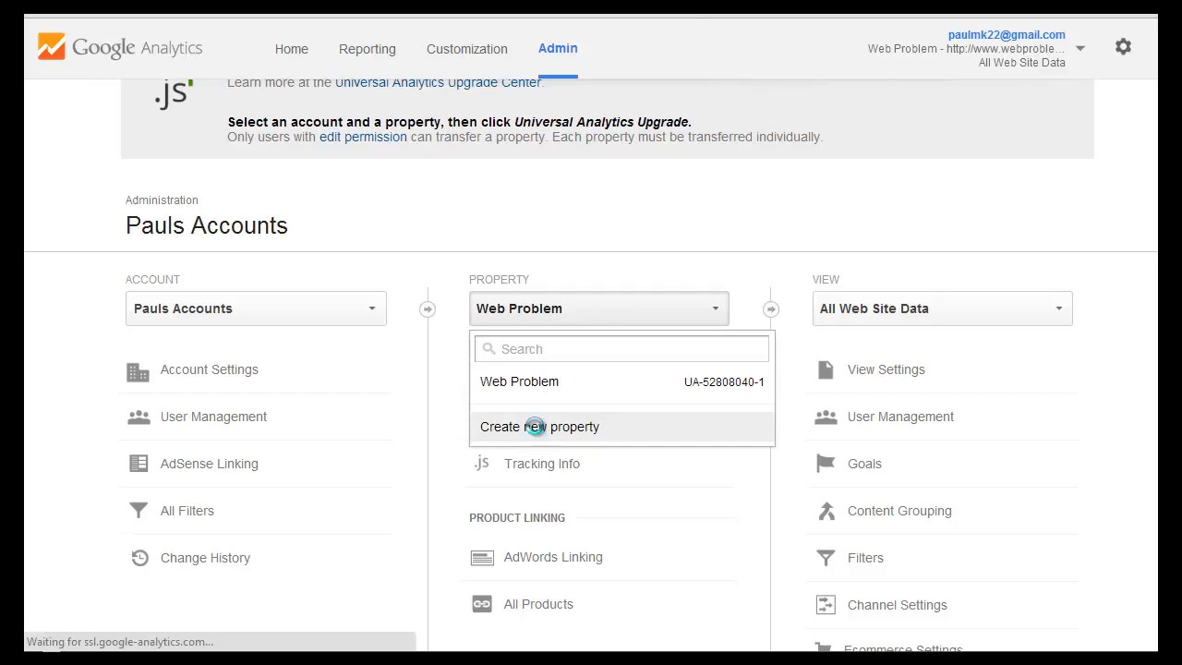
scroll(531, 368, down, 3)
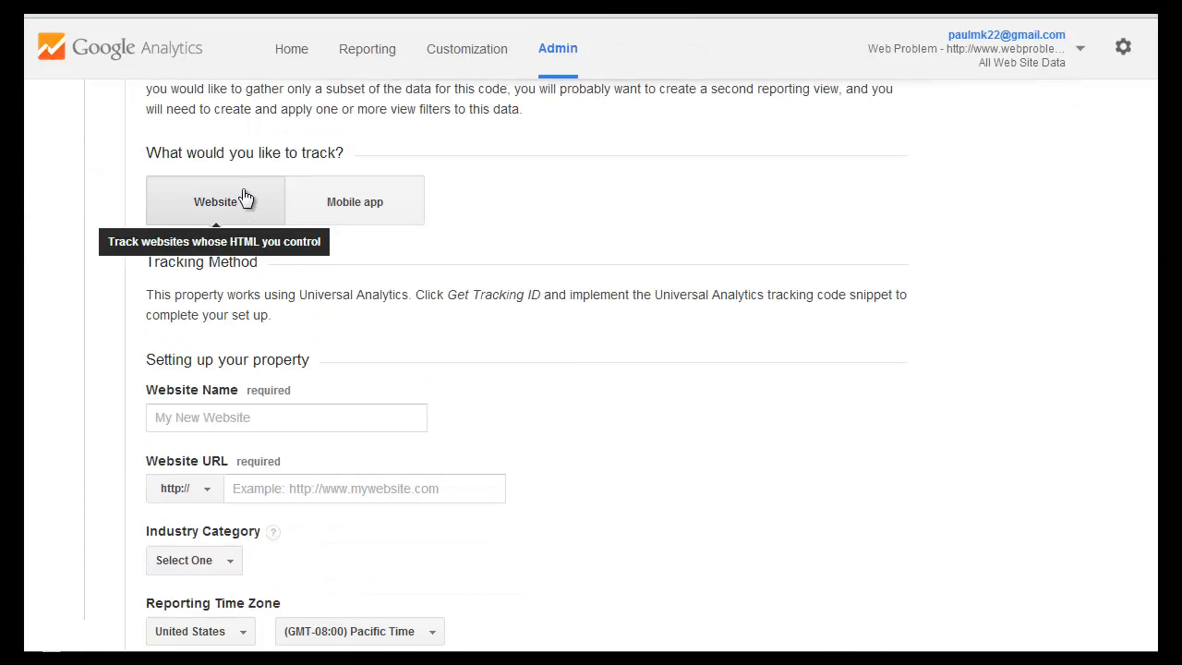
click(360, 205)
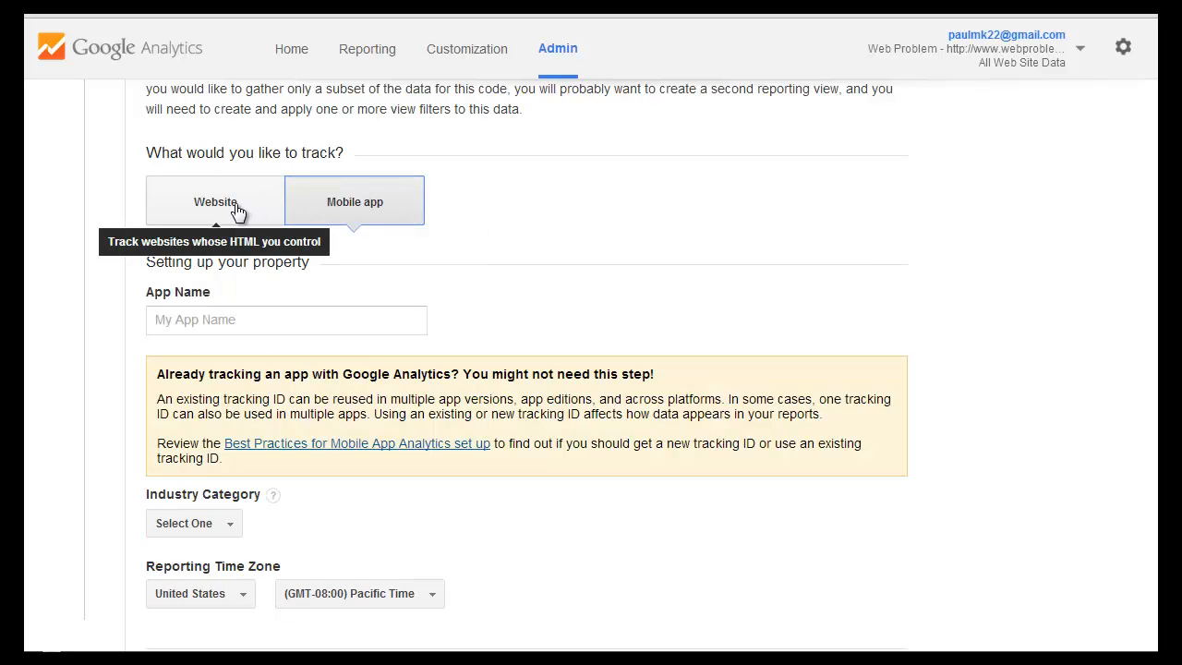
click(238, 211)
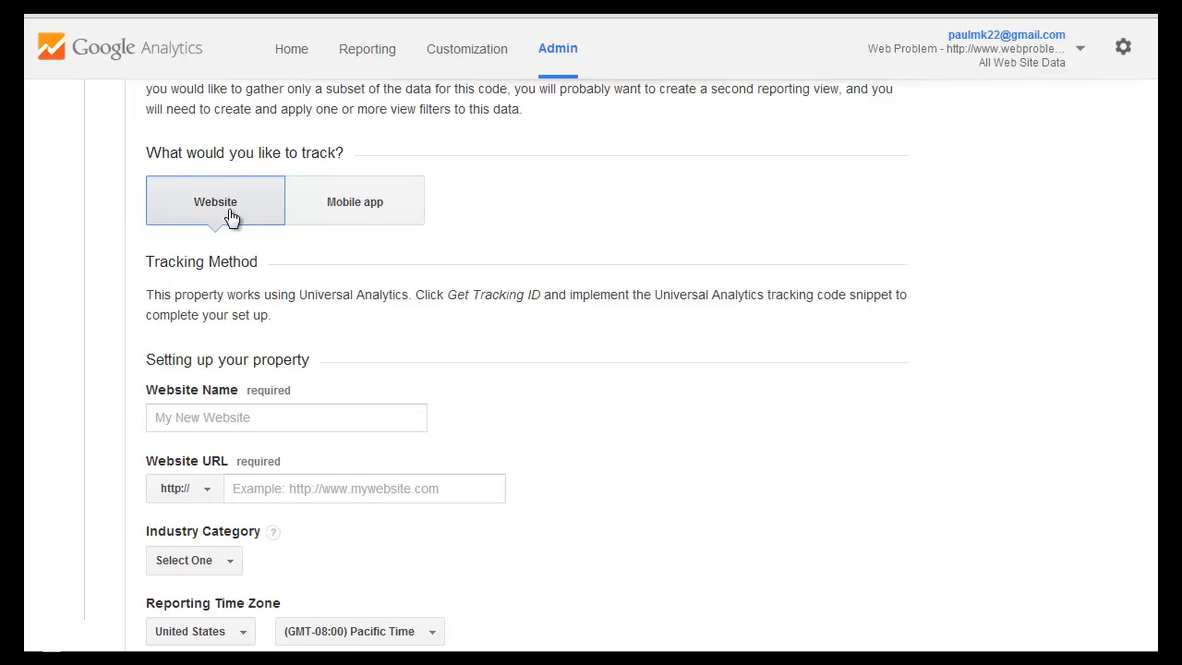
Name the new property's website B2B.
click(255, 418)
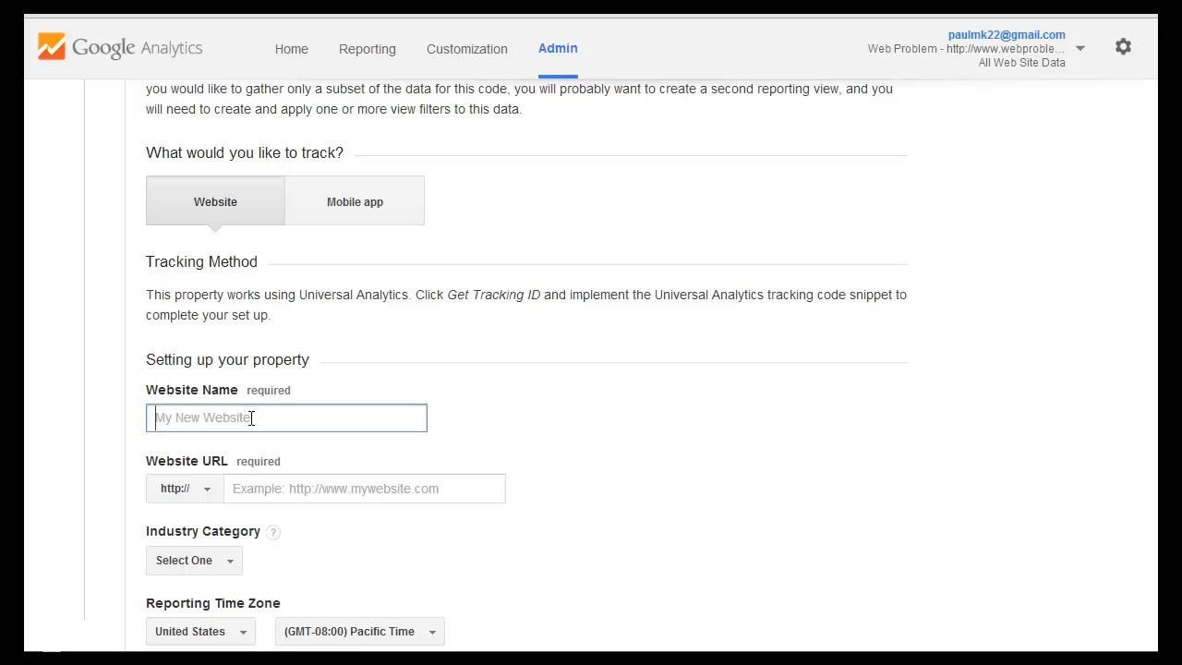
text(B2B)
scroll(473, 364, down, 1)
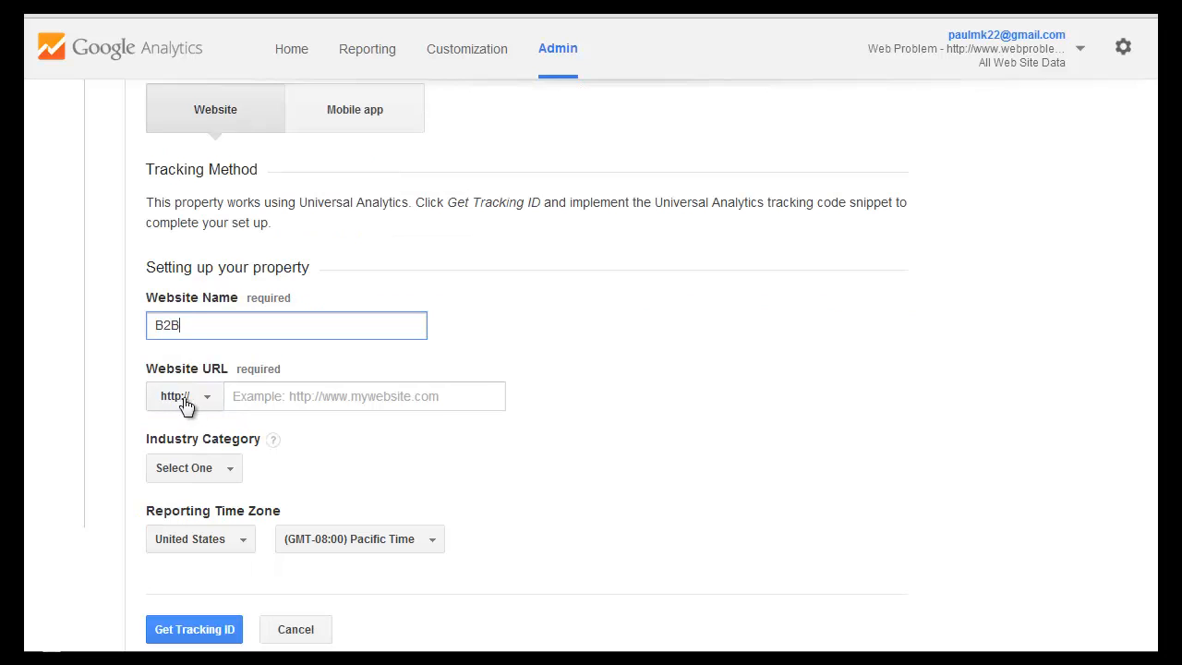
click(450, 399)
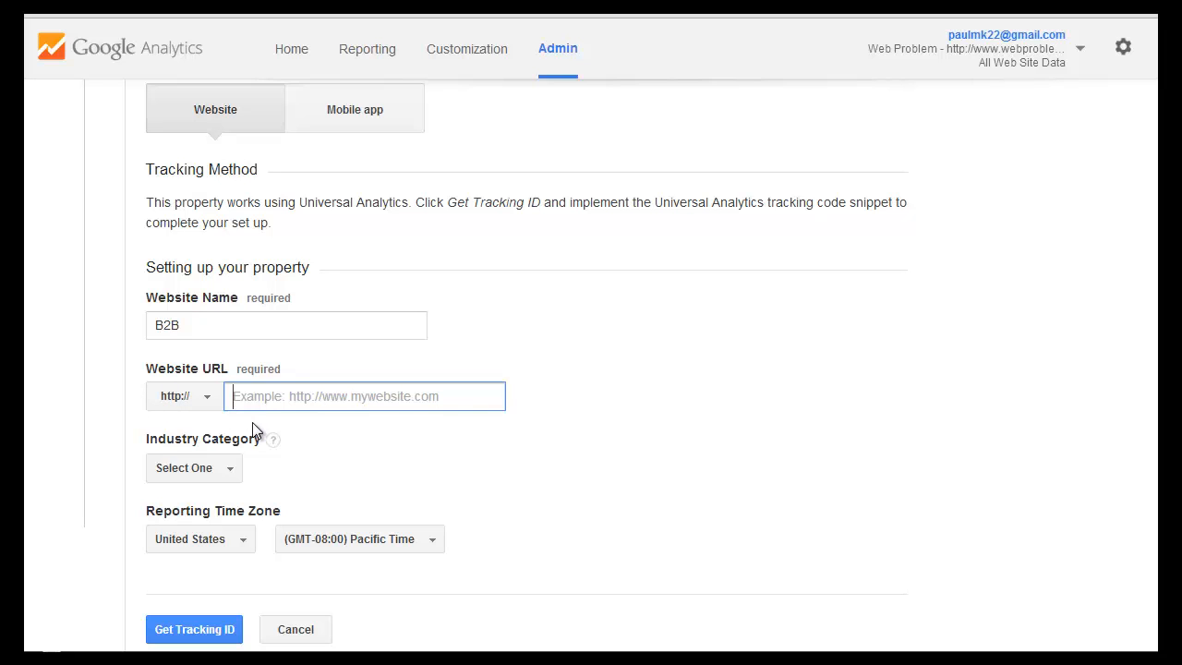
text(b2bsoc)
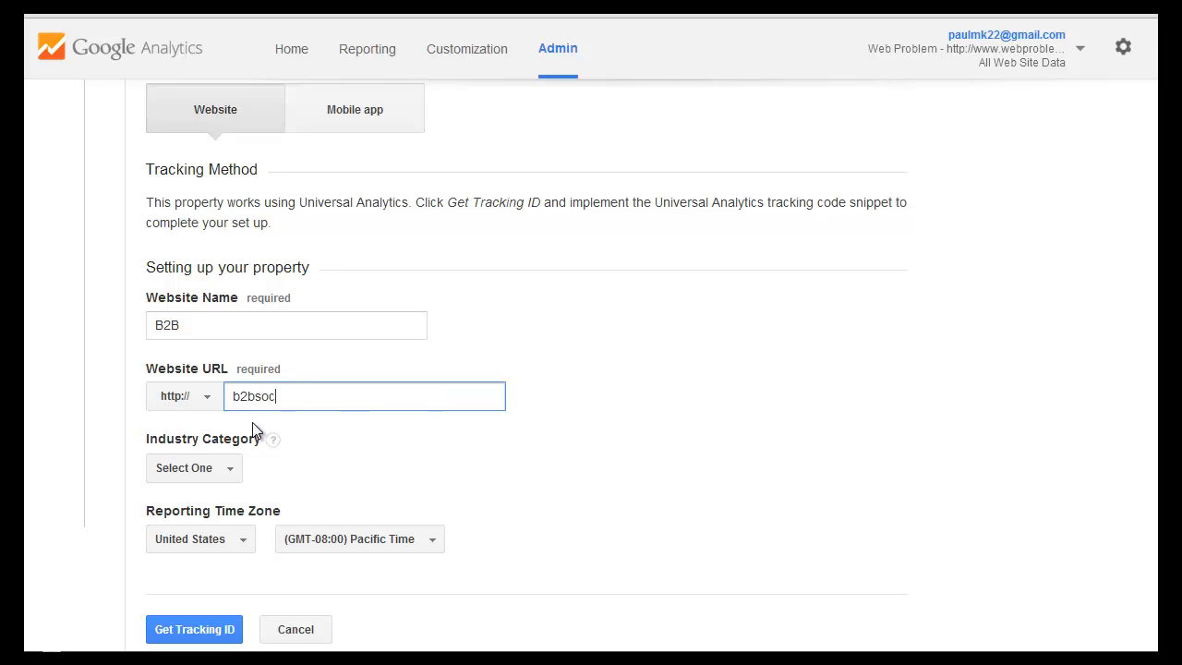
text(ialsuccc)
key(BackSpace)
text(ess.co.uk)
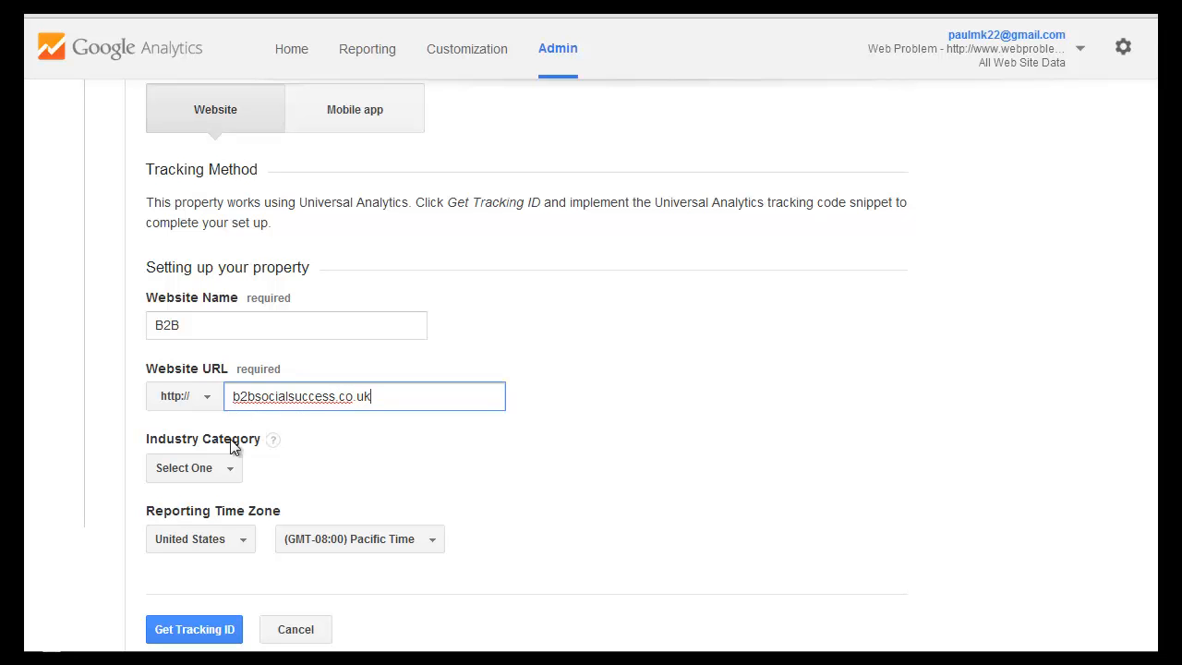
Set the property's industry category to Internet and Telecom.
scroll(338, 447, down, 1)
click(226, 380)
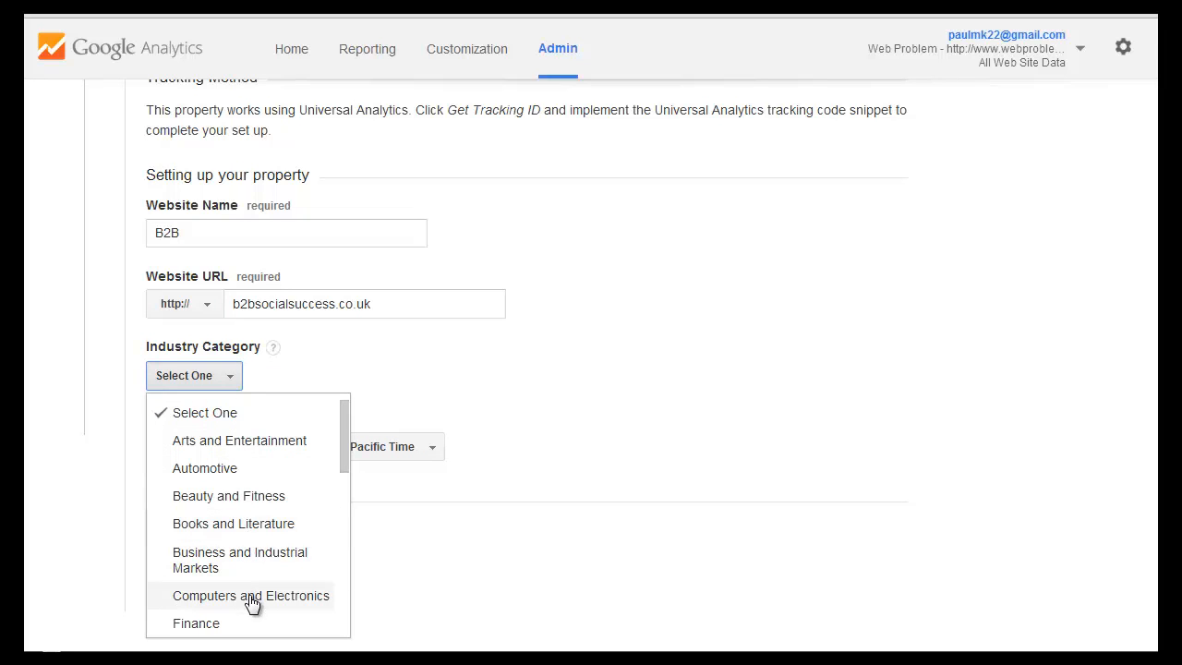
mouse_move(345, 468)
mouse_down()
mouse_move(325, 543)
mouse_move(344, 558)
mouse_move(340, 624)
mouse_move(338, 556)
mouse_up()
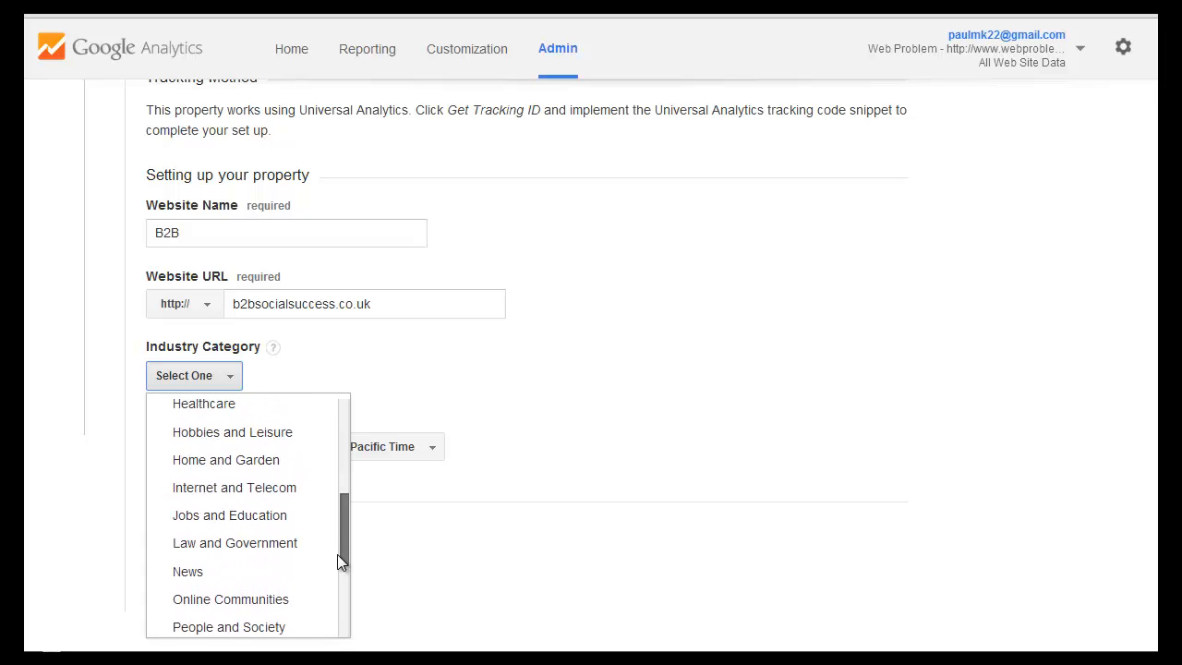
click(270, 489)
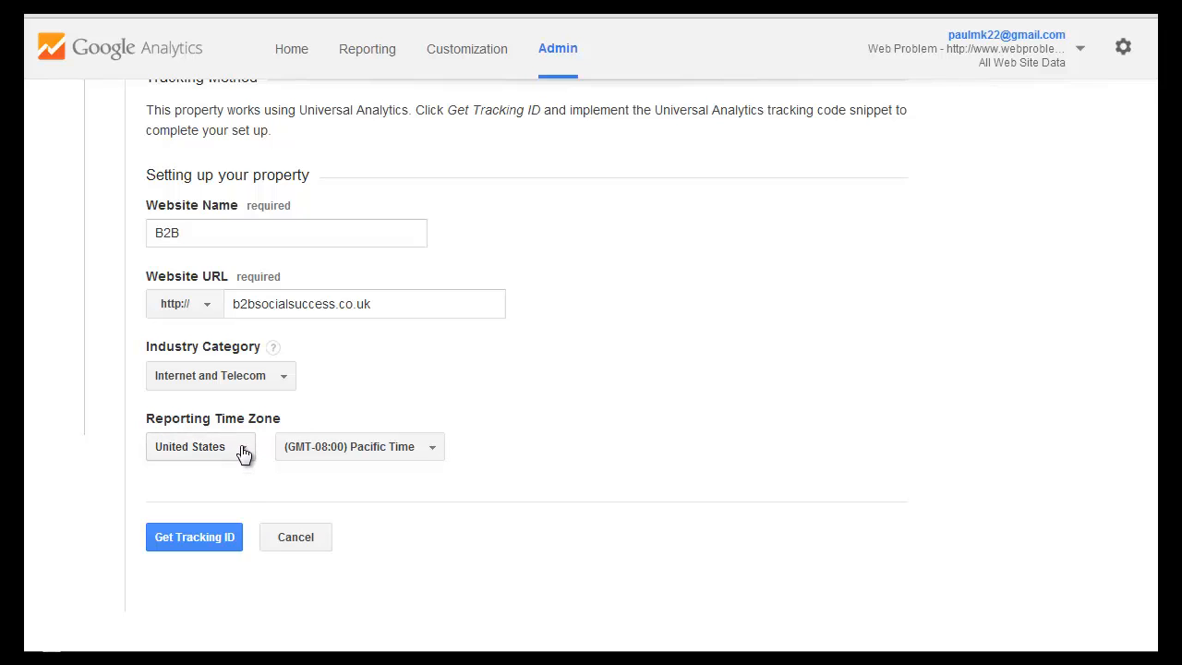
Set the reporting time zone country to United Kingdom and get the tracking ID for the new property.
click(243, 449)
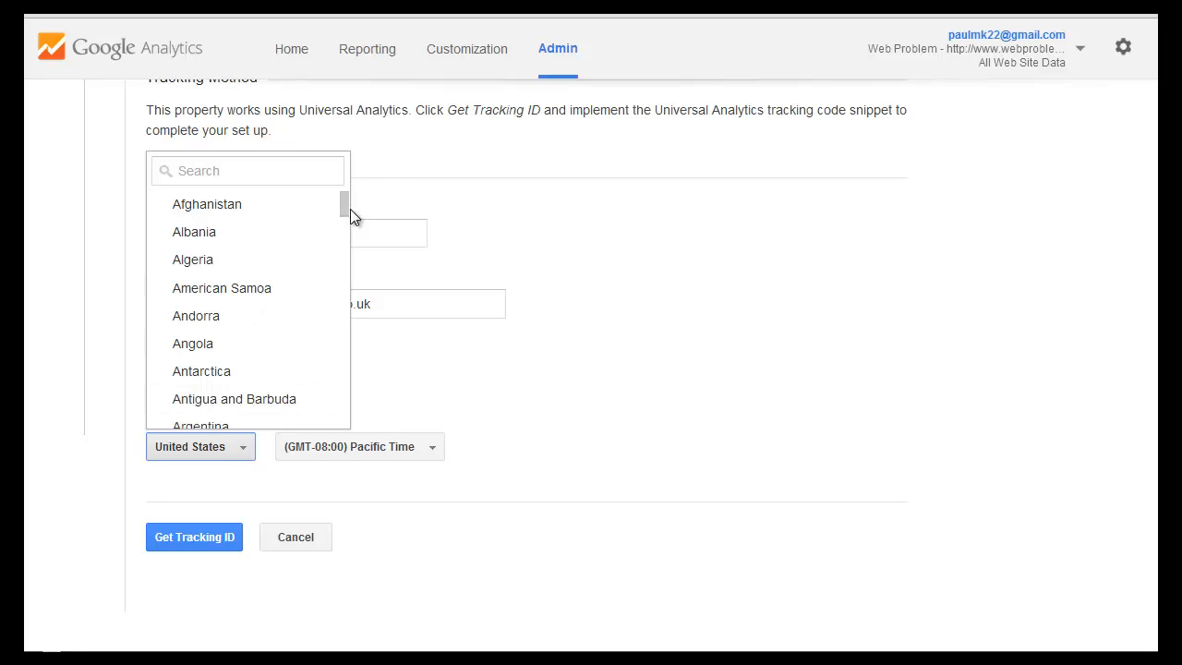
drag(350, 208, 336, 410)
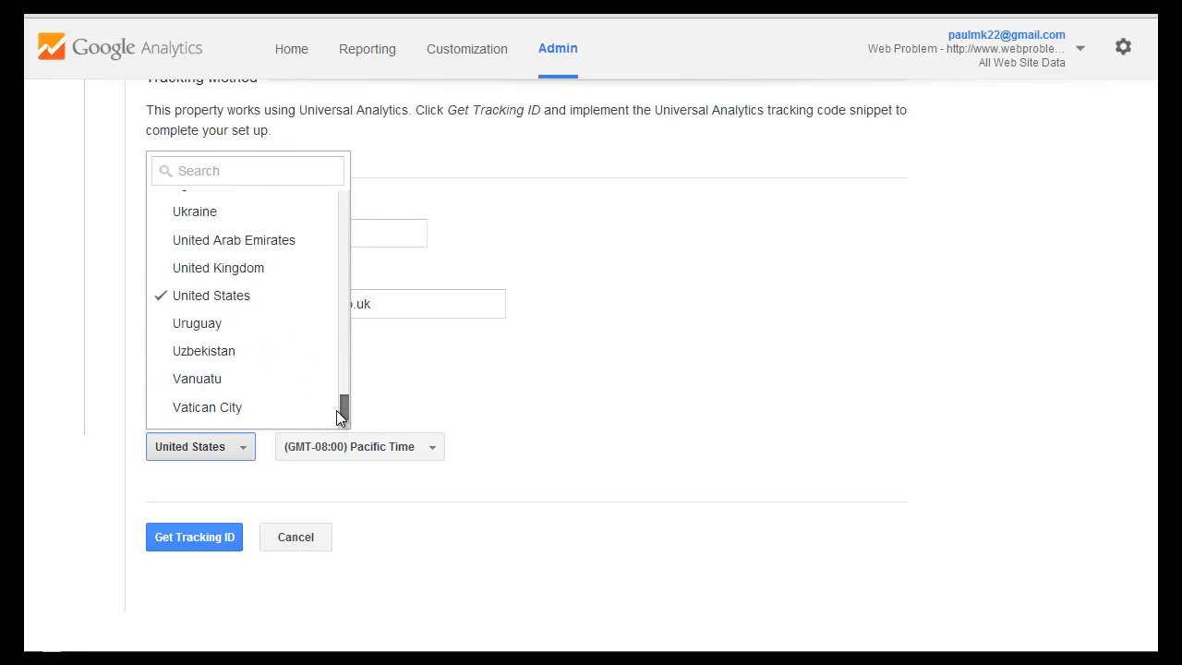
click(239, 268)
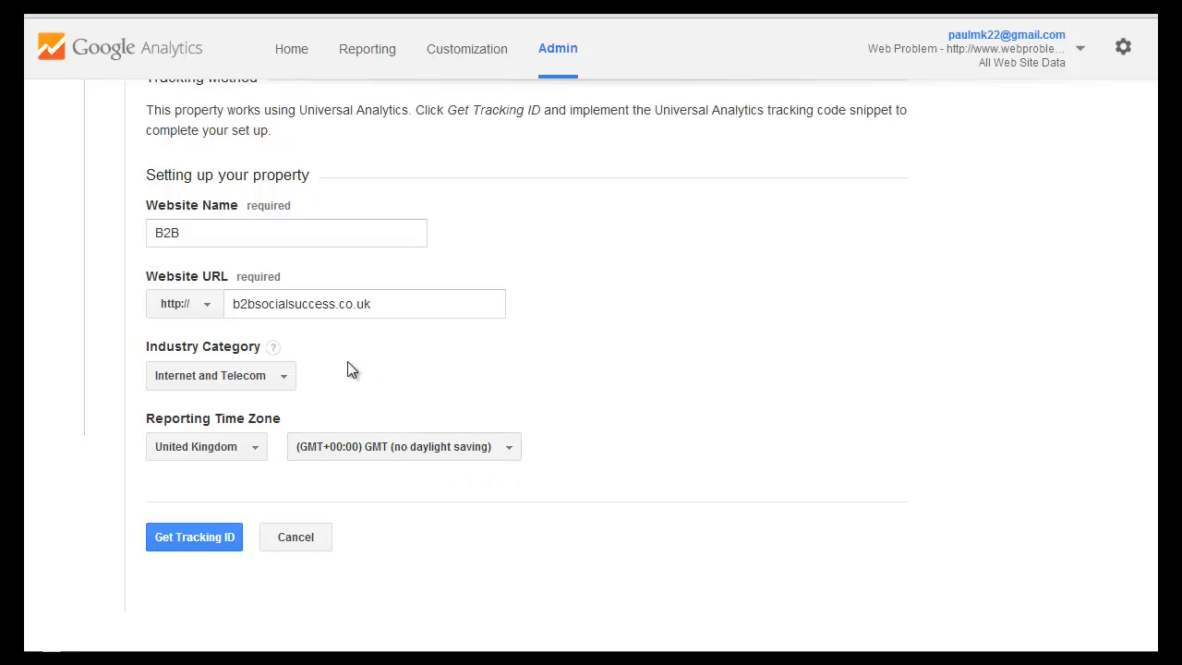
click(209, 543)
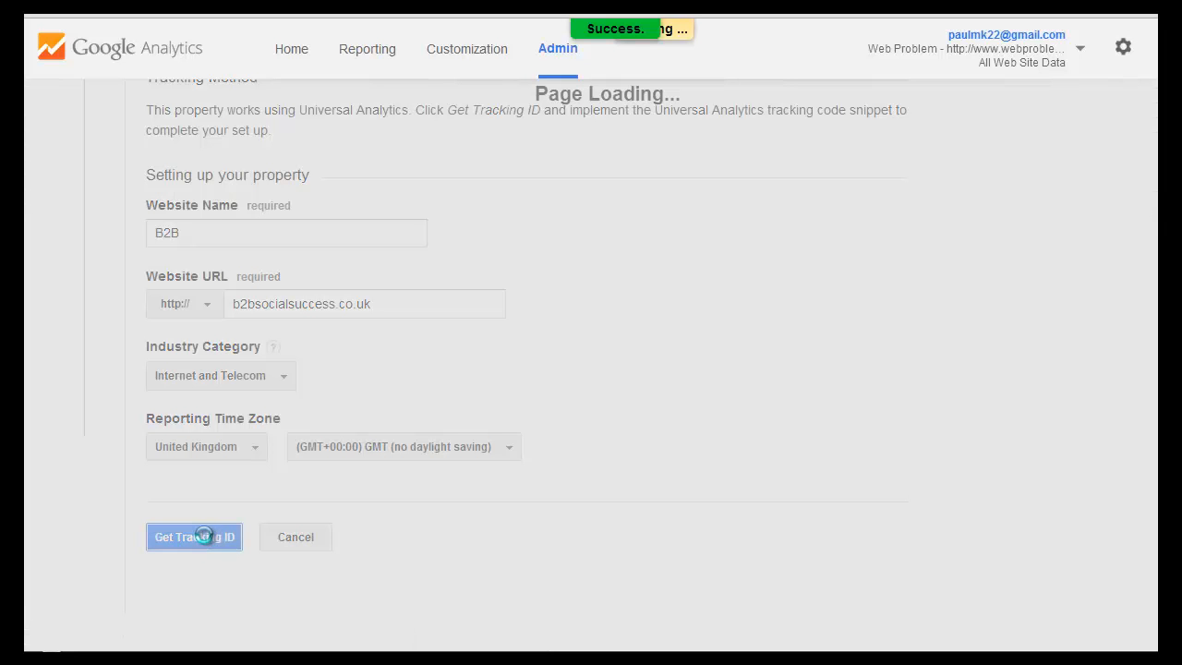
Copy the complete website tracking script, from the opening to the closing script tag.
scroll(377, 434, up, 2)
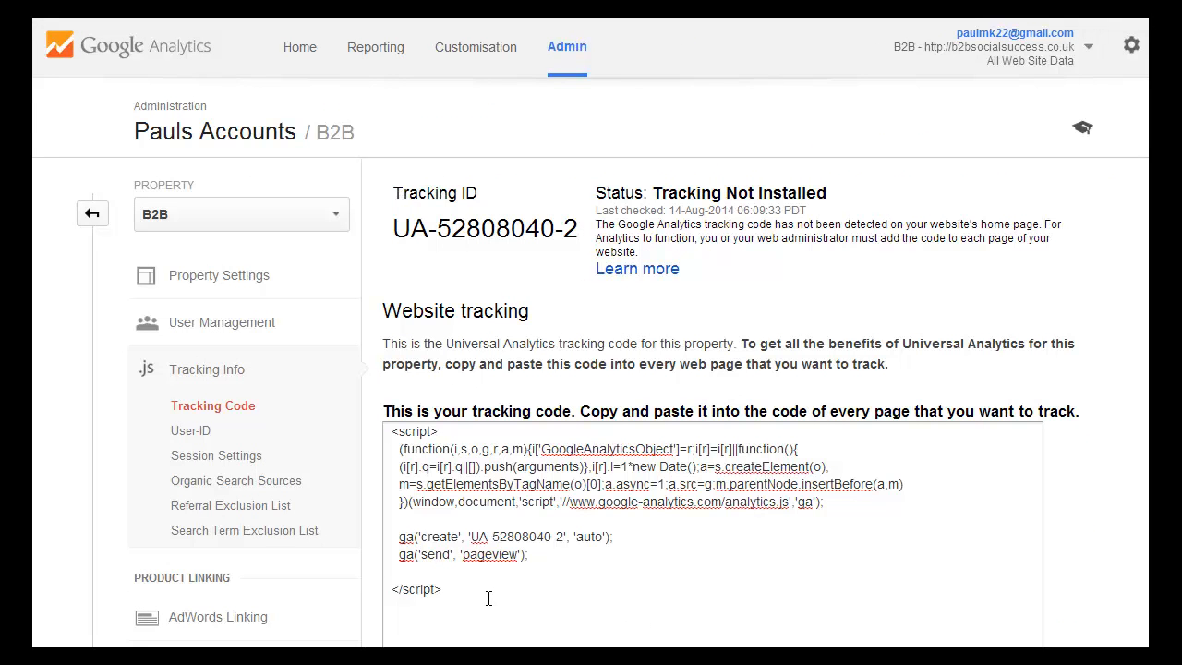
drag(487, 599, 386, 431)
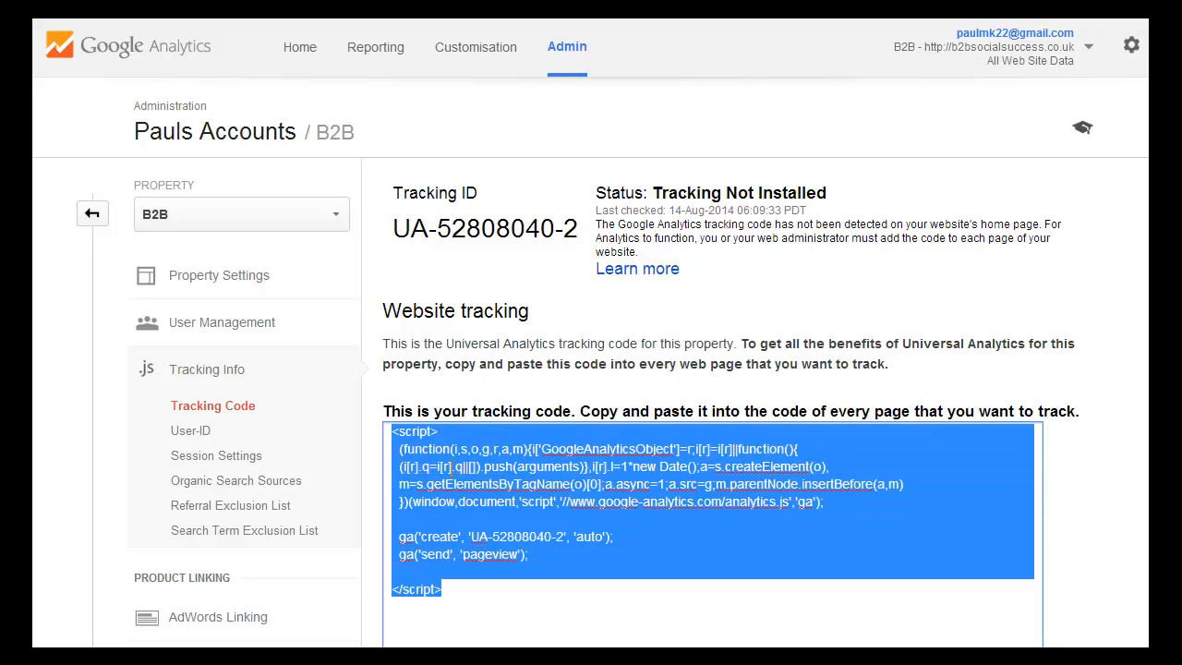
right_click(459, 467)
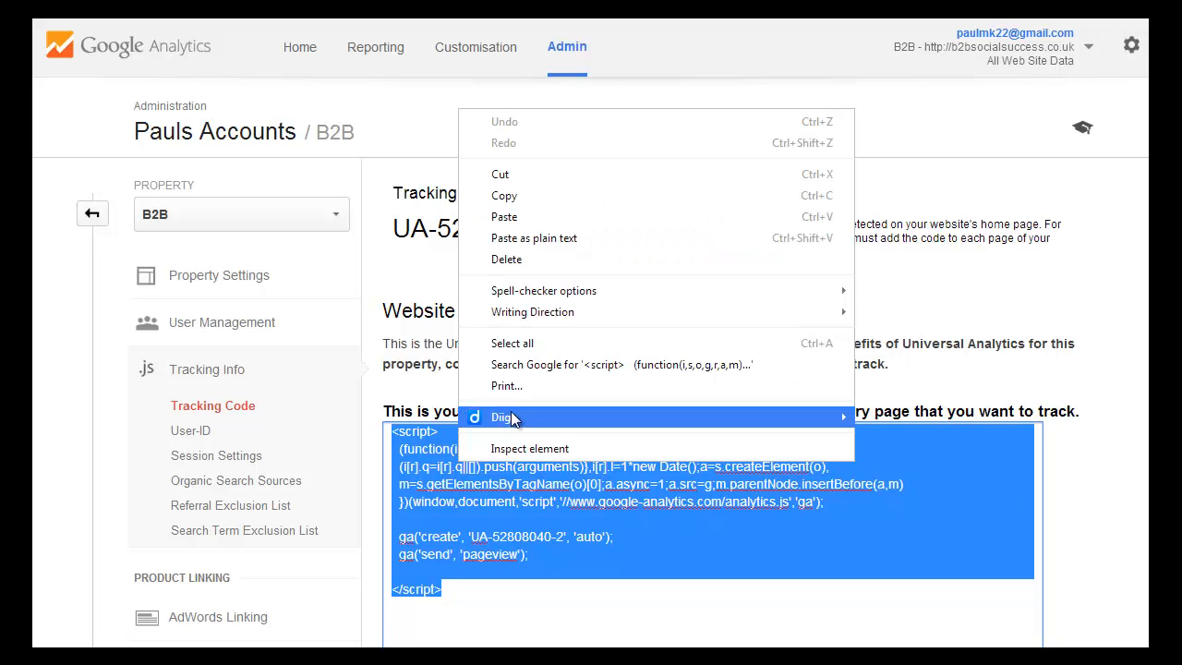
click(522, 197)
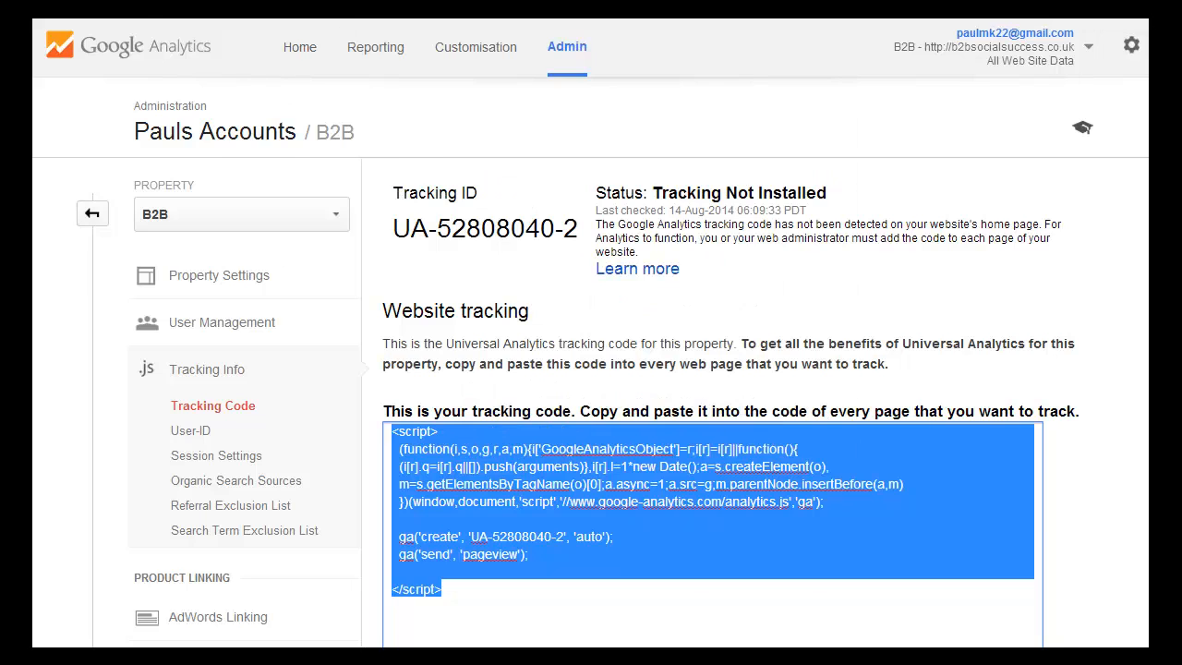
Switch to the WordPress dashboard of b2bsocialsuccess.co.uk and open the theme code editor.
click(340, 13)
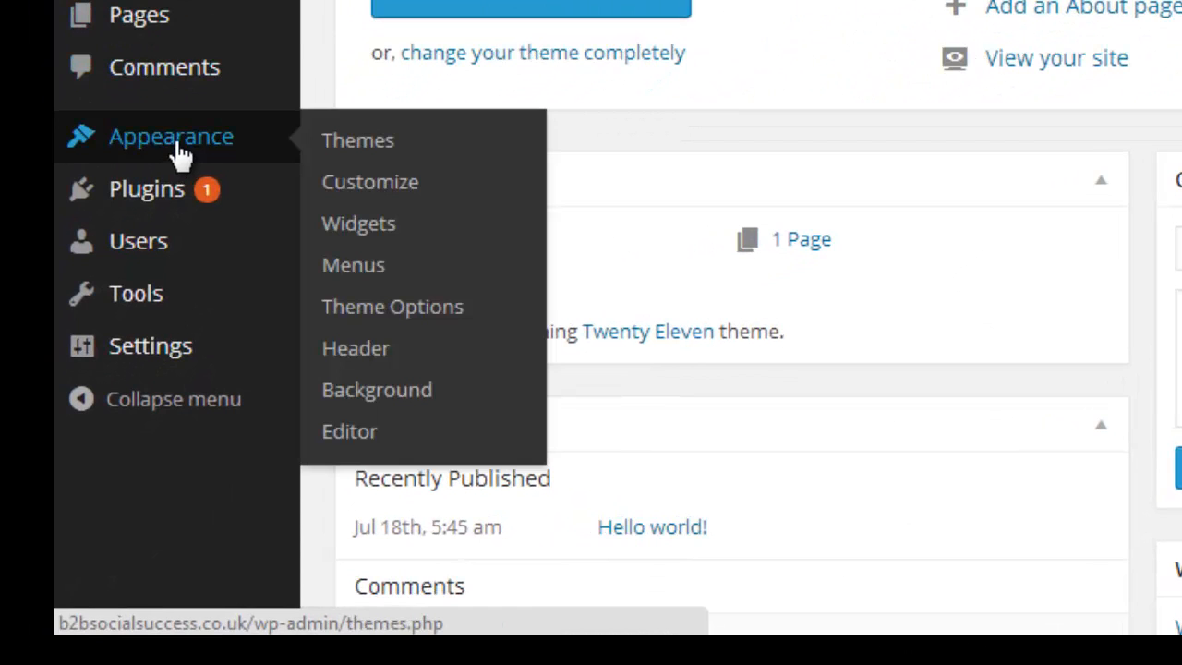
mouse_move(174, 149)
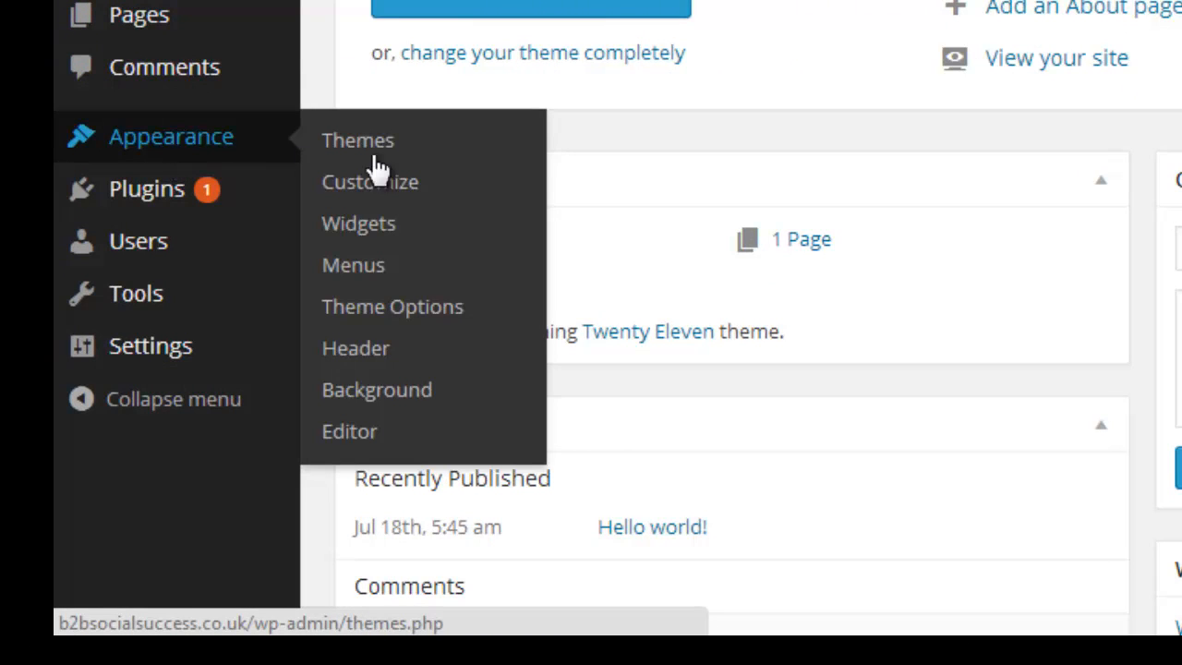
click(371, 437)
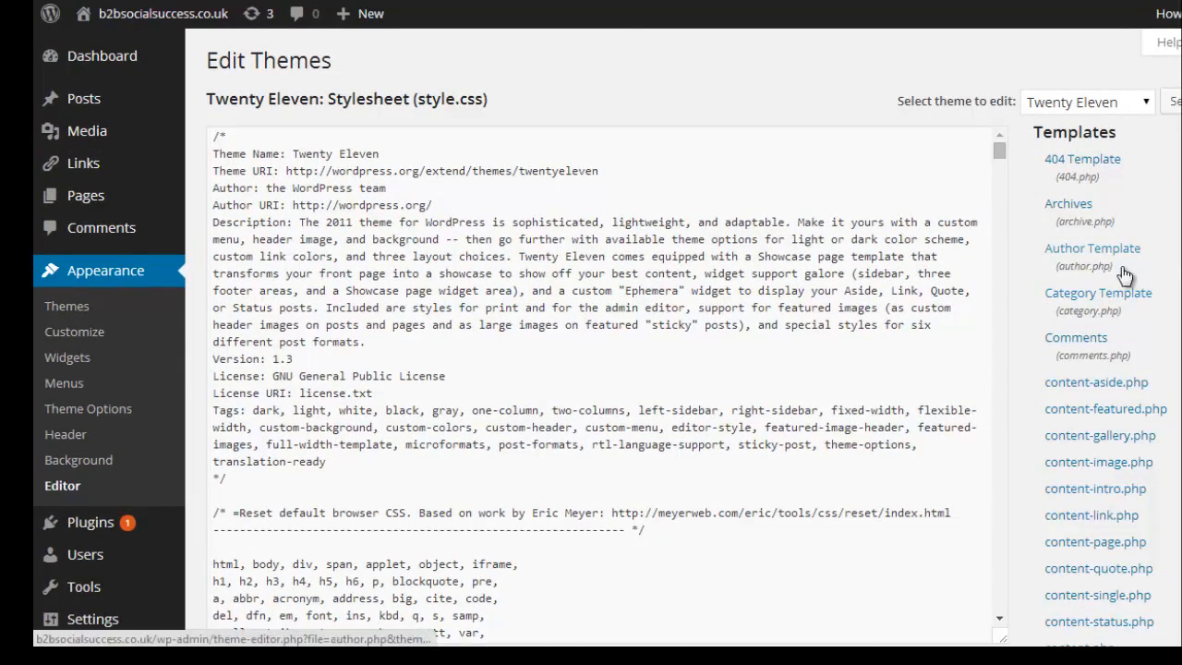
Open the Twenty Eleven theme's Header template (header.php) for editing.
scroll(1127, 277, down, 2)
scroll(591, 332, down, 9)
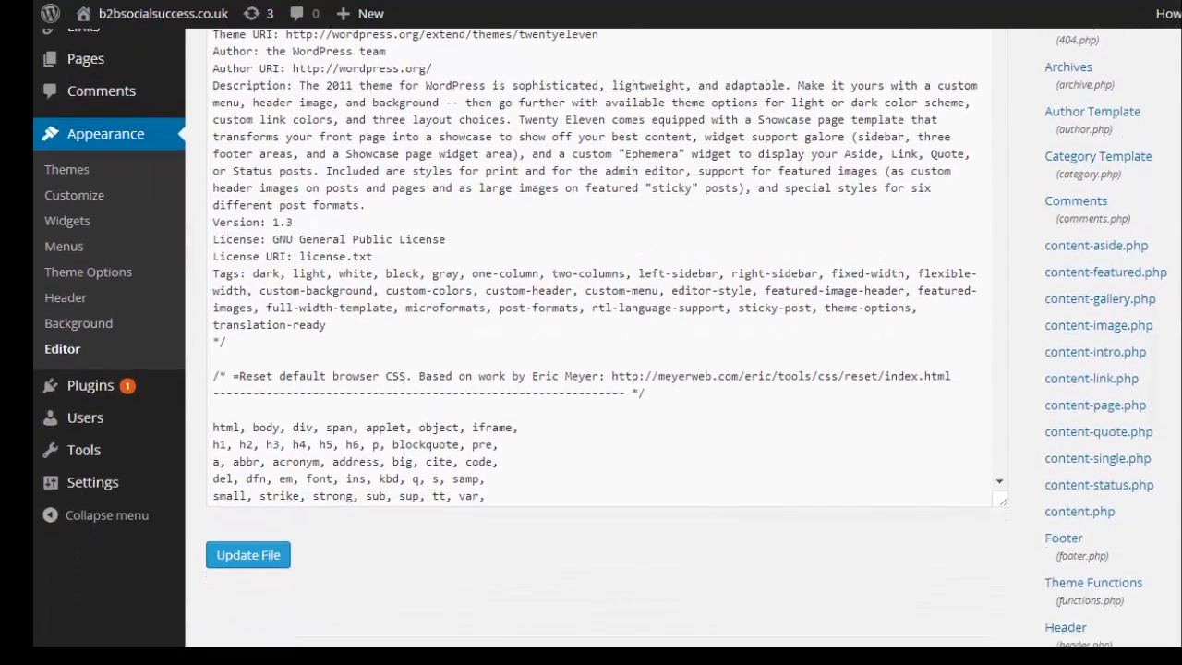
scroll(591, 332, down, 1)
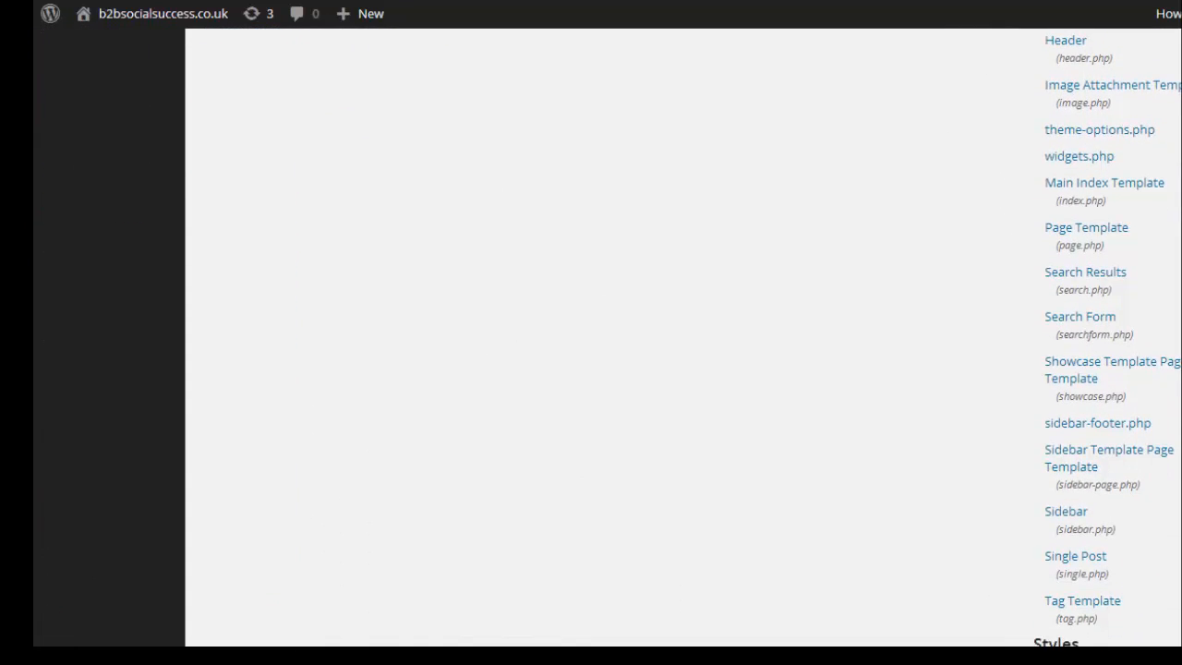
scroll(591, 332, up, 3)
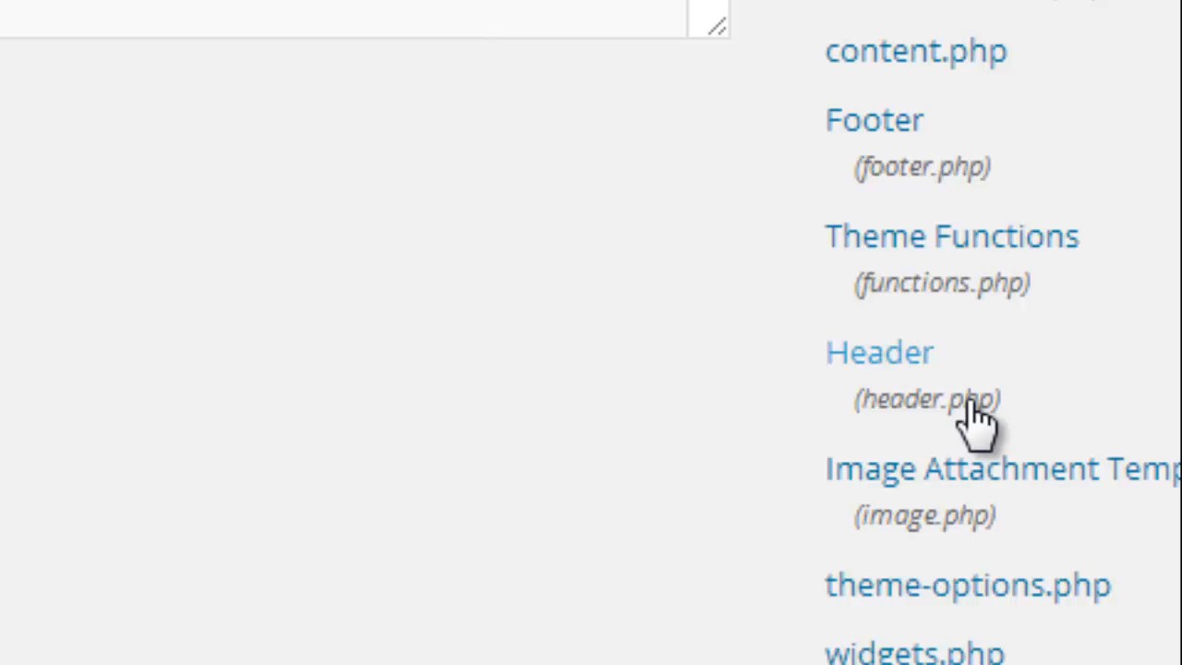
click(897, 354)
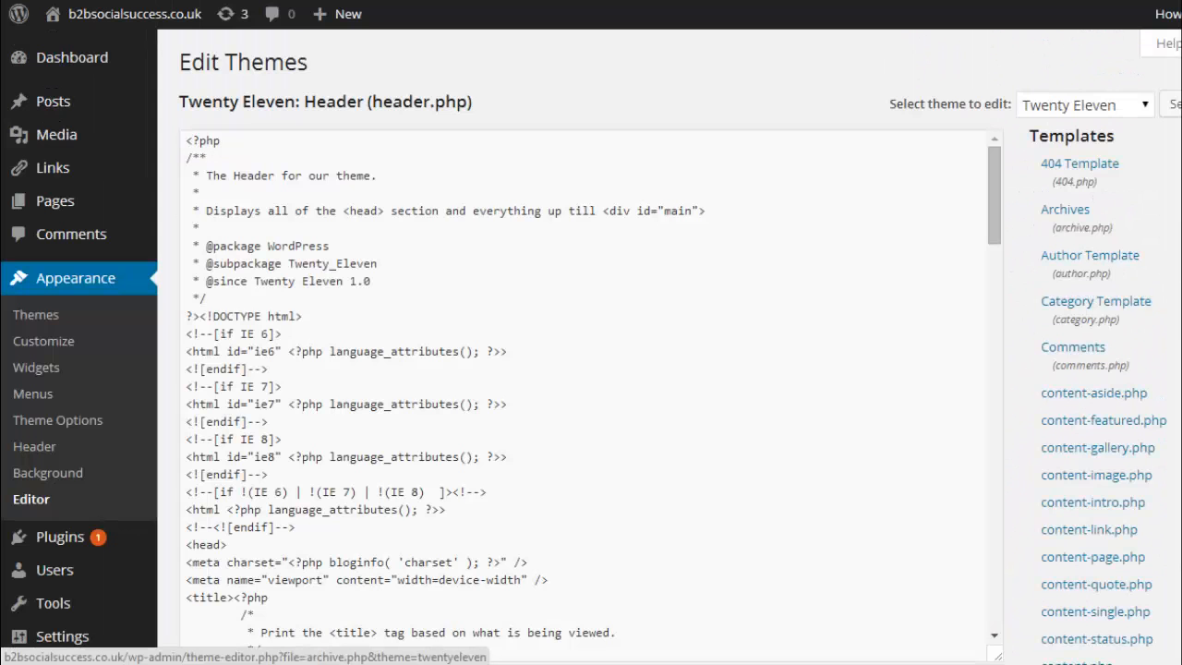
Find the opening <head> tag in header.php and highlight it.
scroll(1126, 284, down, 2)
scroll(1127, 277, down, 1)
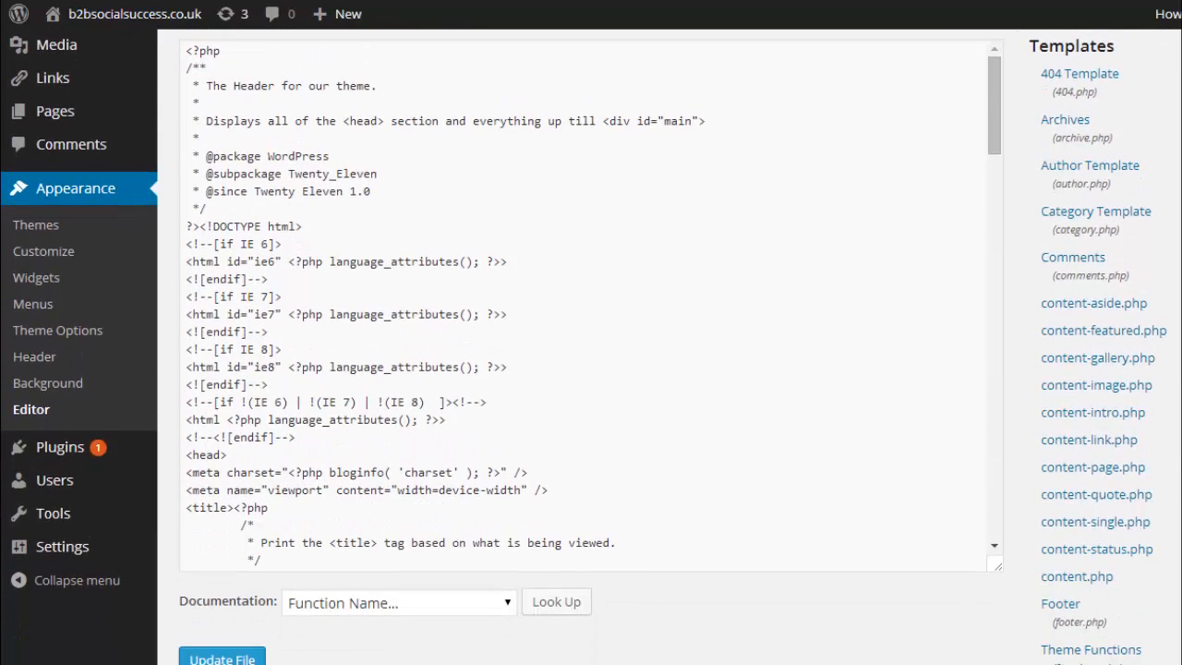
scroll(1127, 278, up, 1)
scroll(1127, 277, down, 1)
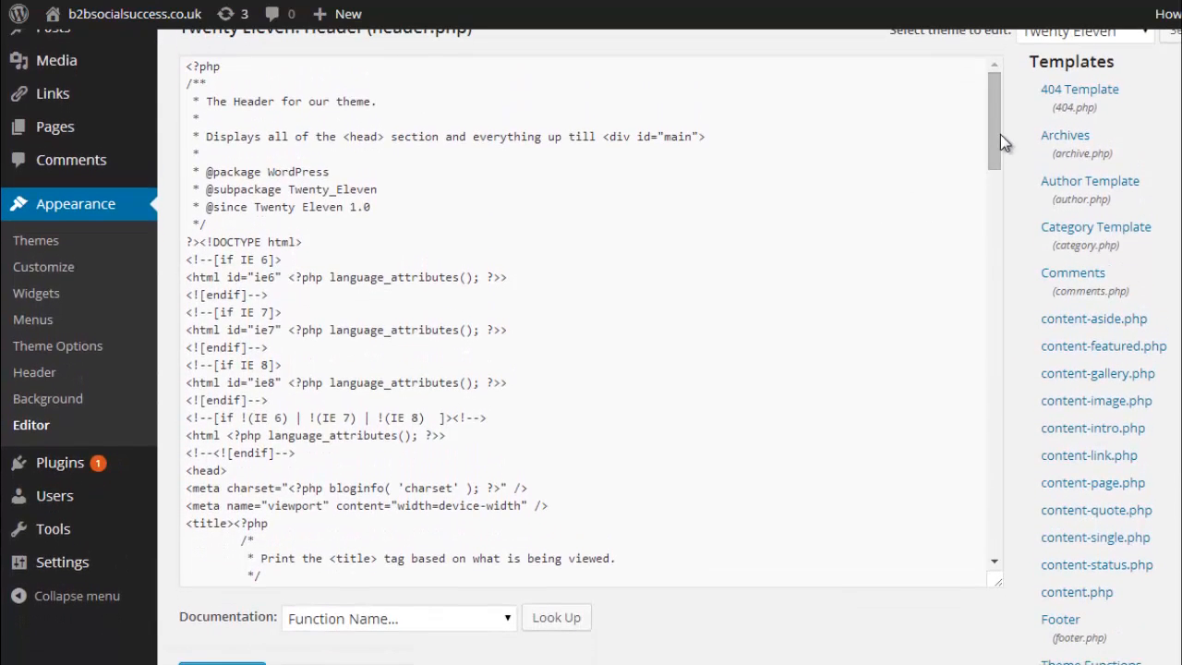
drag(993, 139, 985, 189)
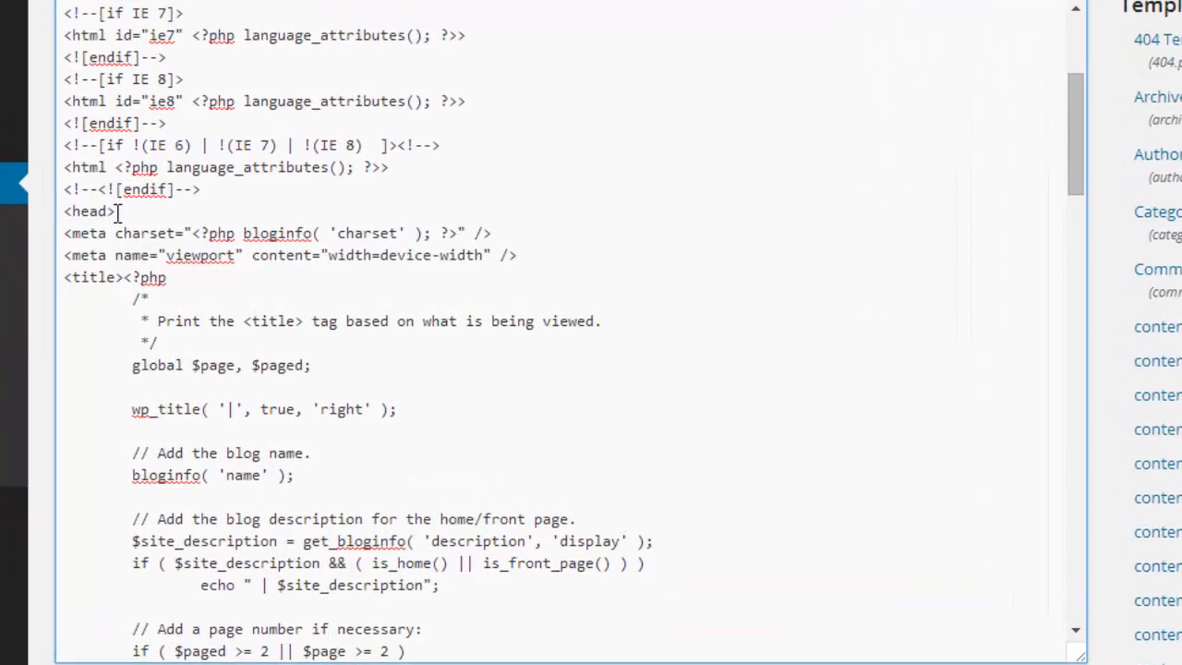
drag(118, 211, 64, 212)
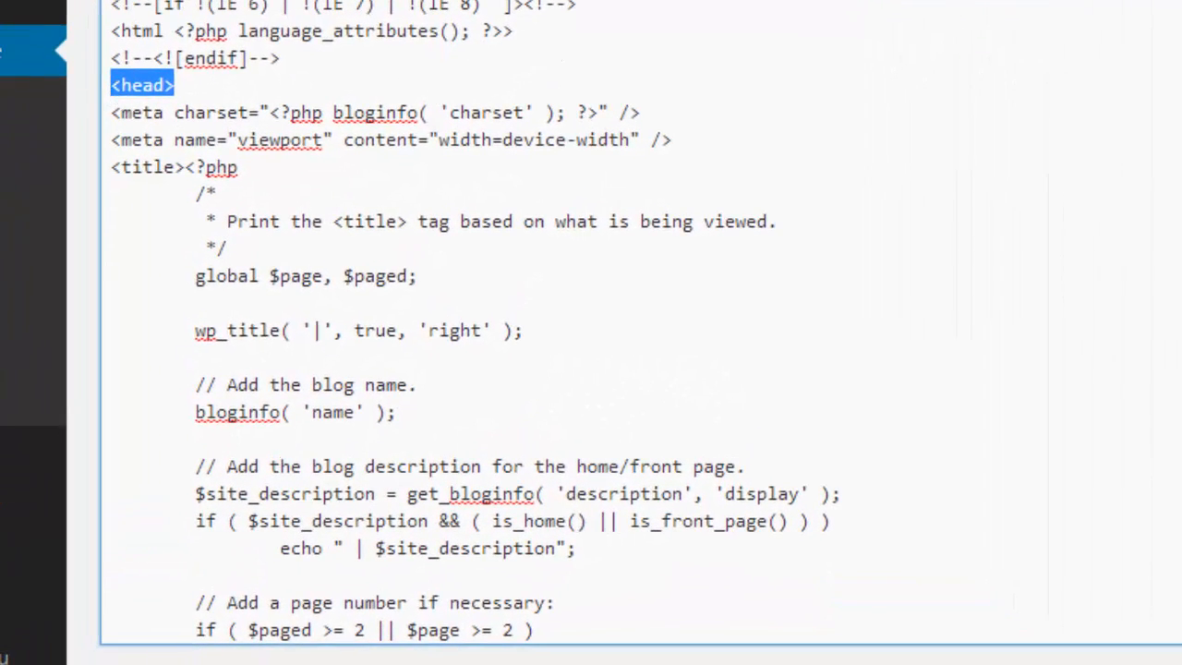
Find the closing </head> tag below the analytics script in header.php and highlight it.
scroll(591, 323, down, 6)
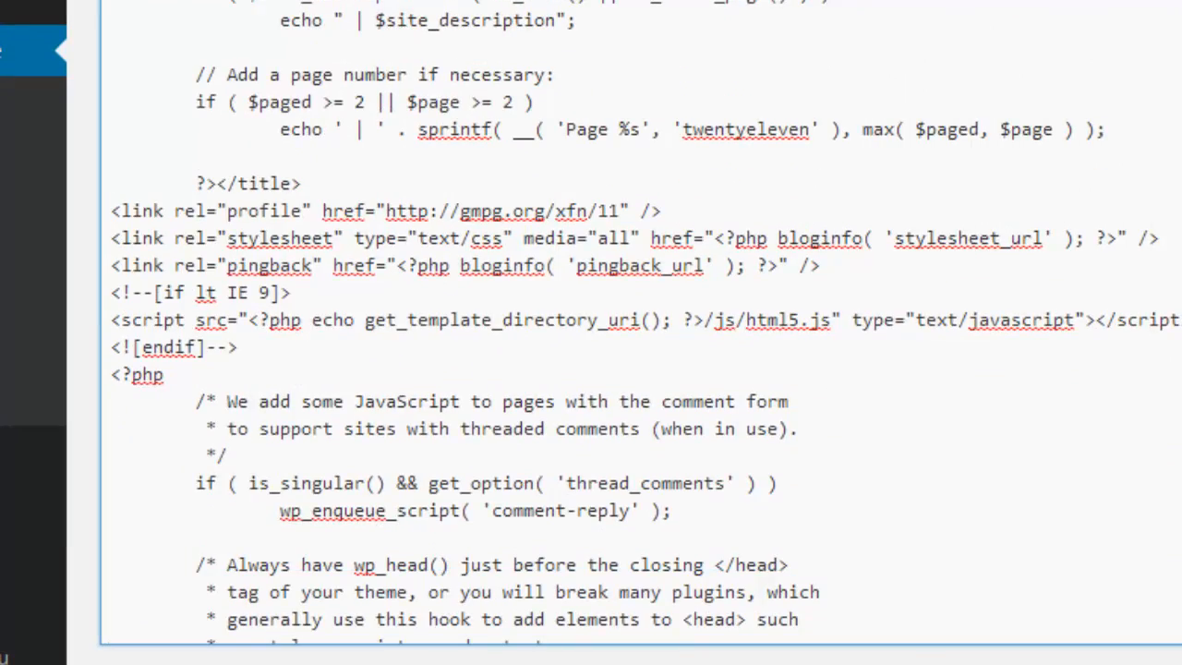
scroll(591, 323, down, 3)
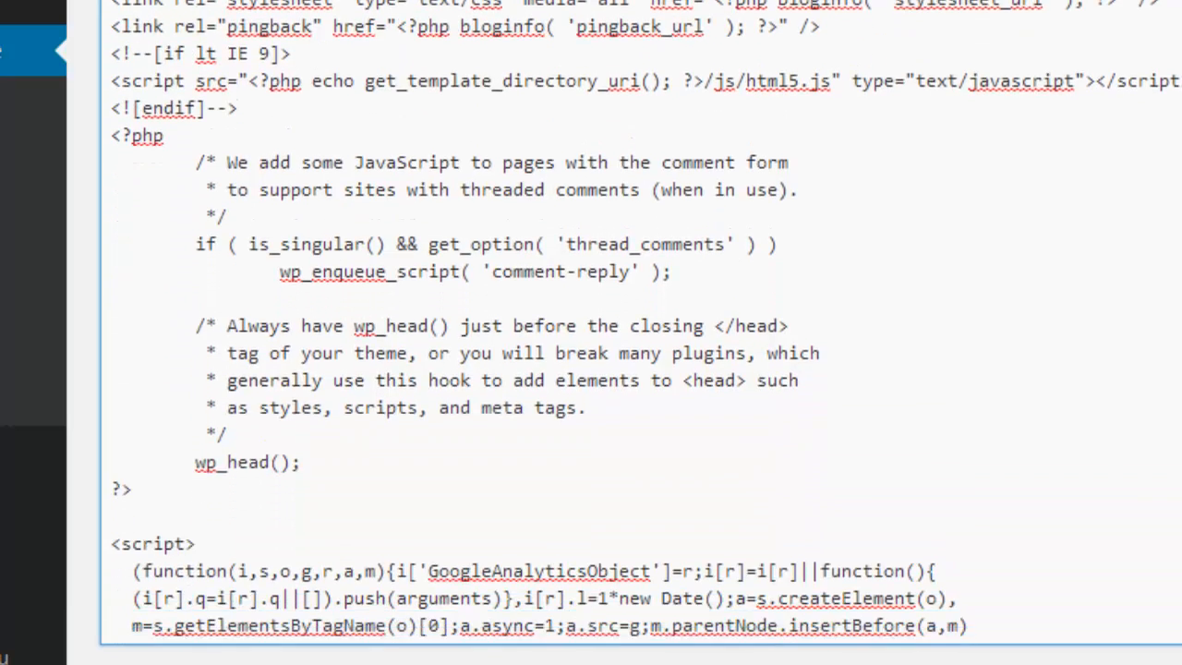
scroll(591, 323, down, 4)
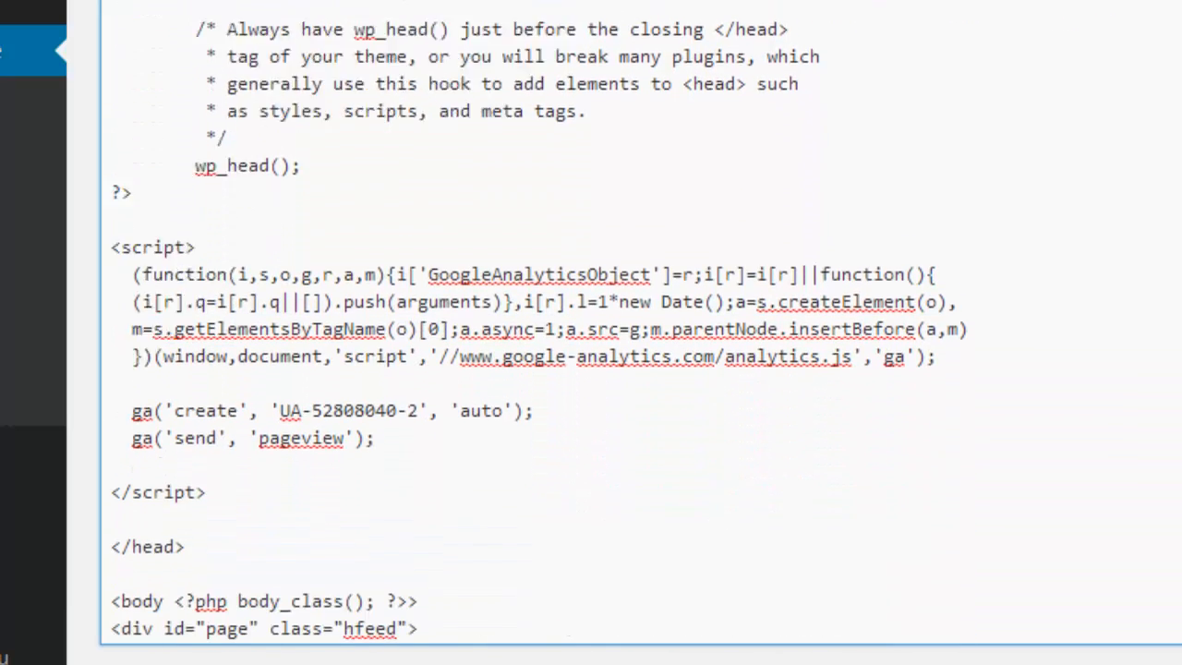
scroll(1035, 263, down, 3)
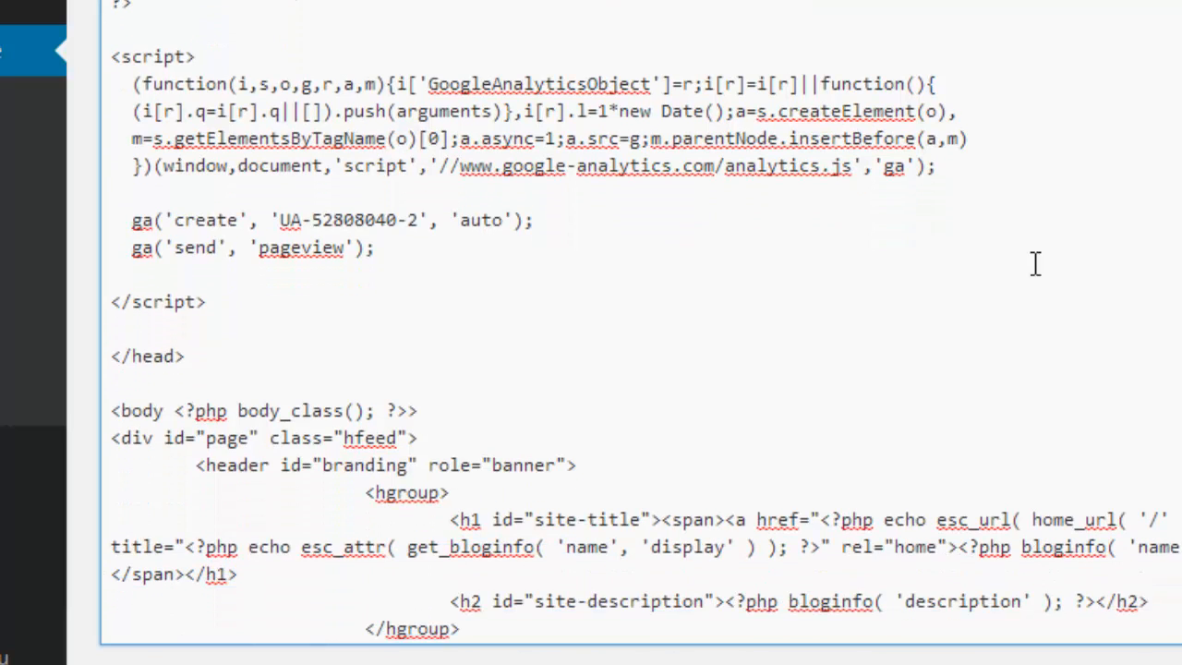
drag(184, 355, 109, 346)
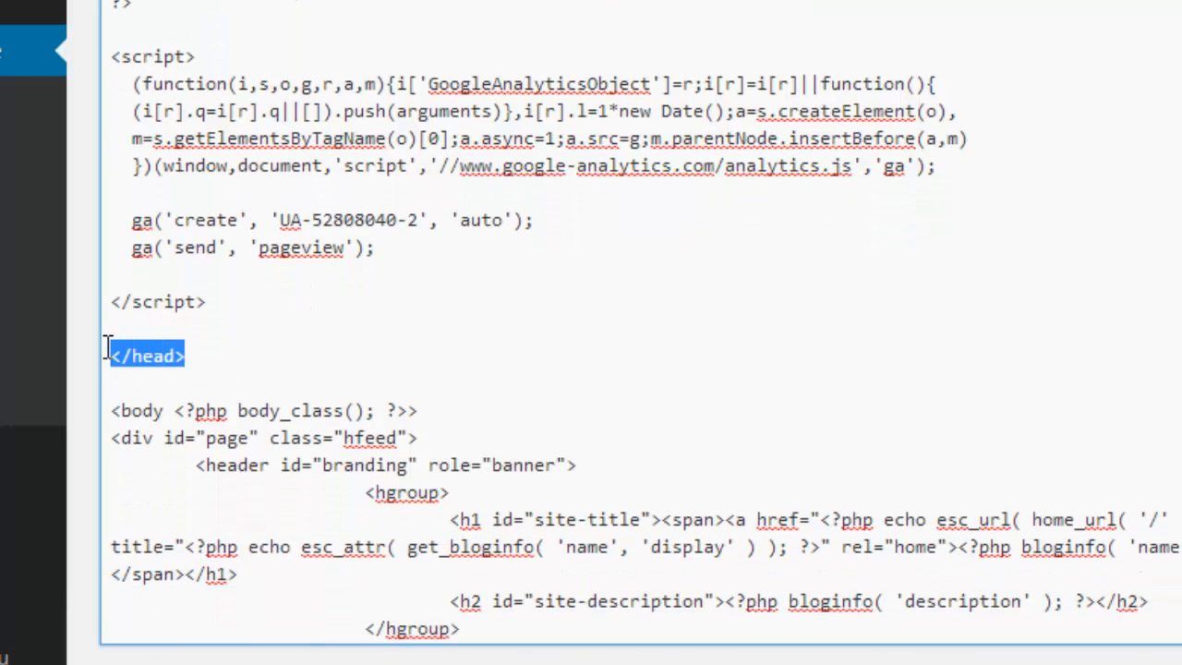
Delete the entire Google Analytics script block above the closing </head> tag in header.php.
drag(227, 300, 108, 58)
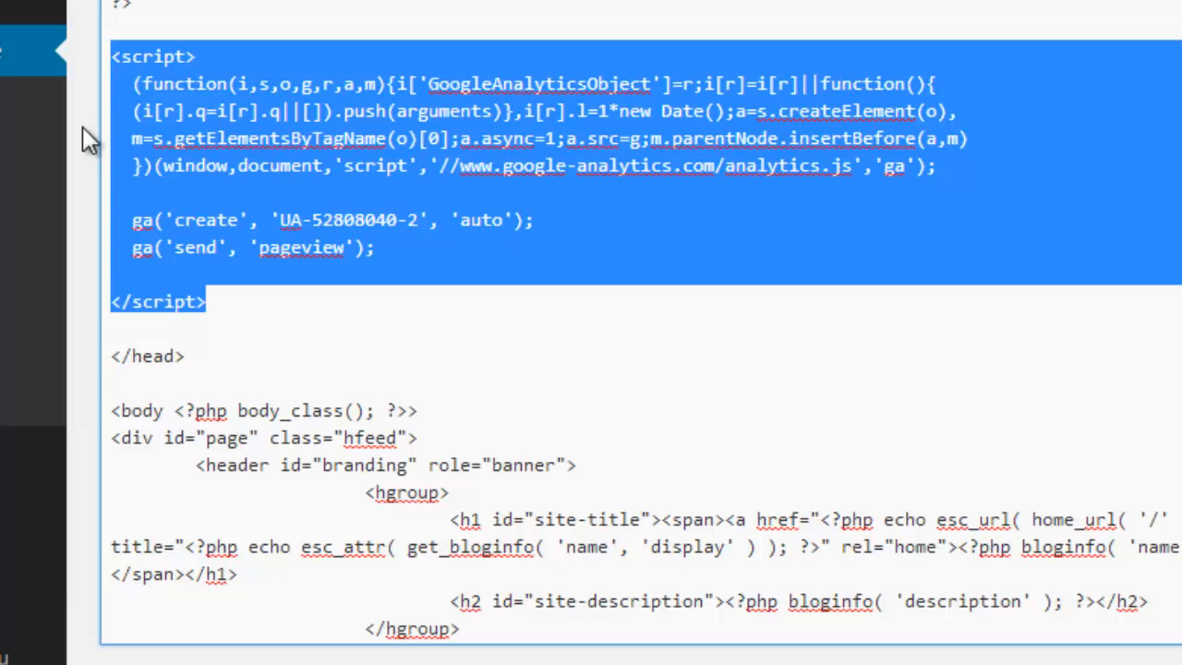
key(BackSpace)
key(BackSpace)
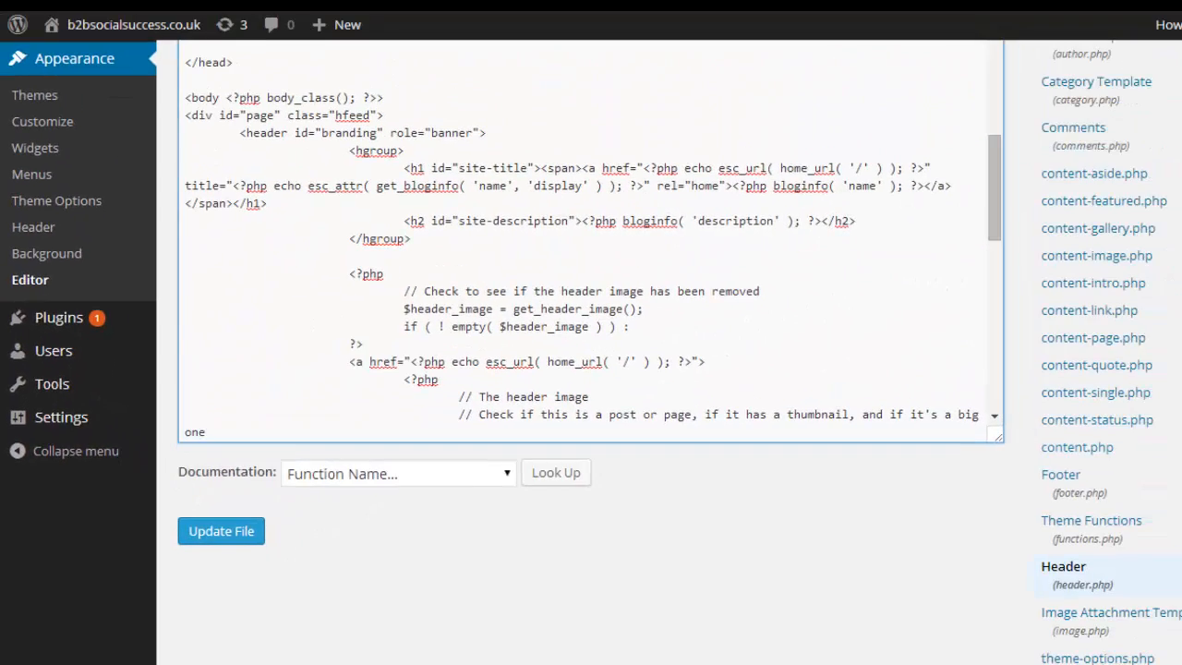
scroll(591, 351, up, 3)
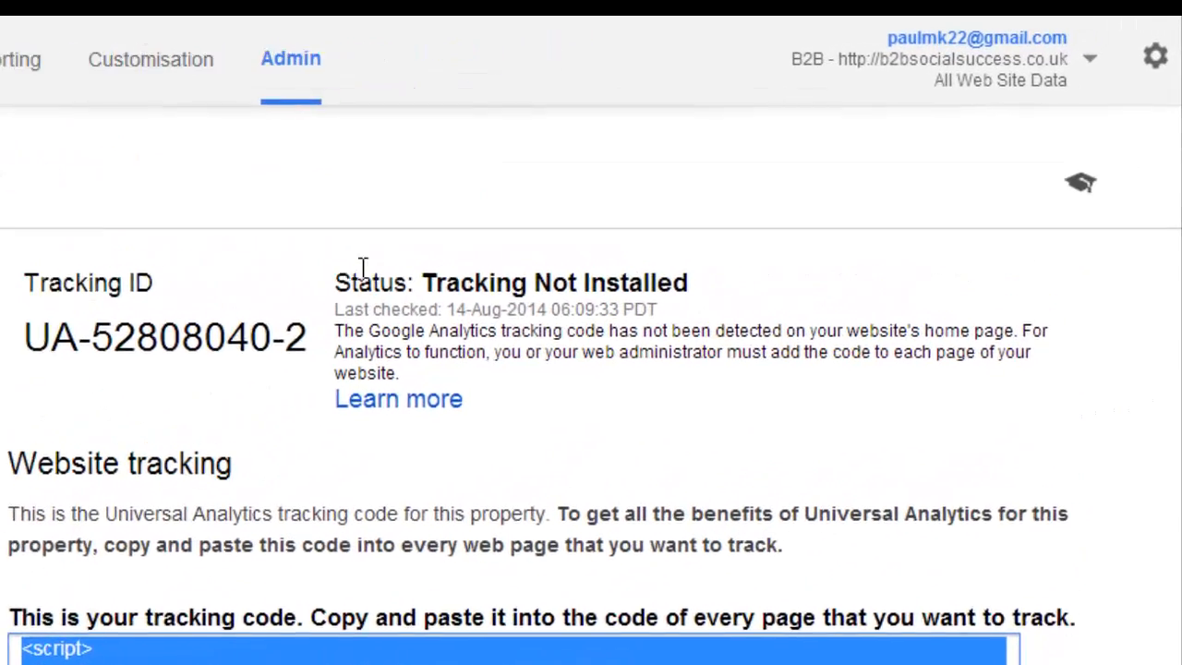
Switch to Google Analytics, check the tracking status and copy the B2B property's tracking ID.
drag(208, 323, 321, 328)
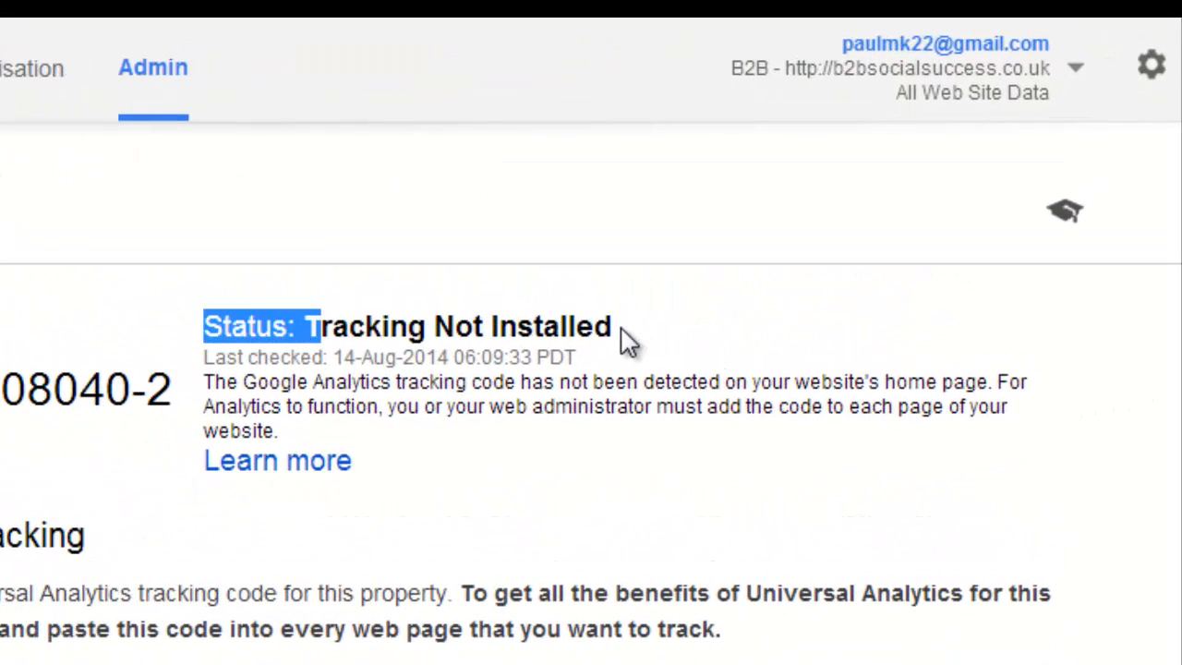
click(325, 309)
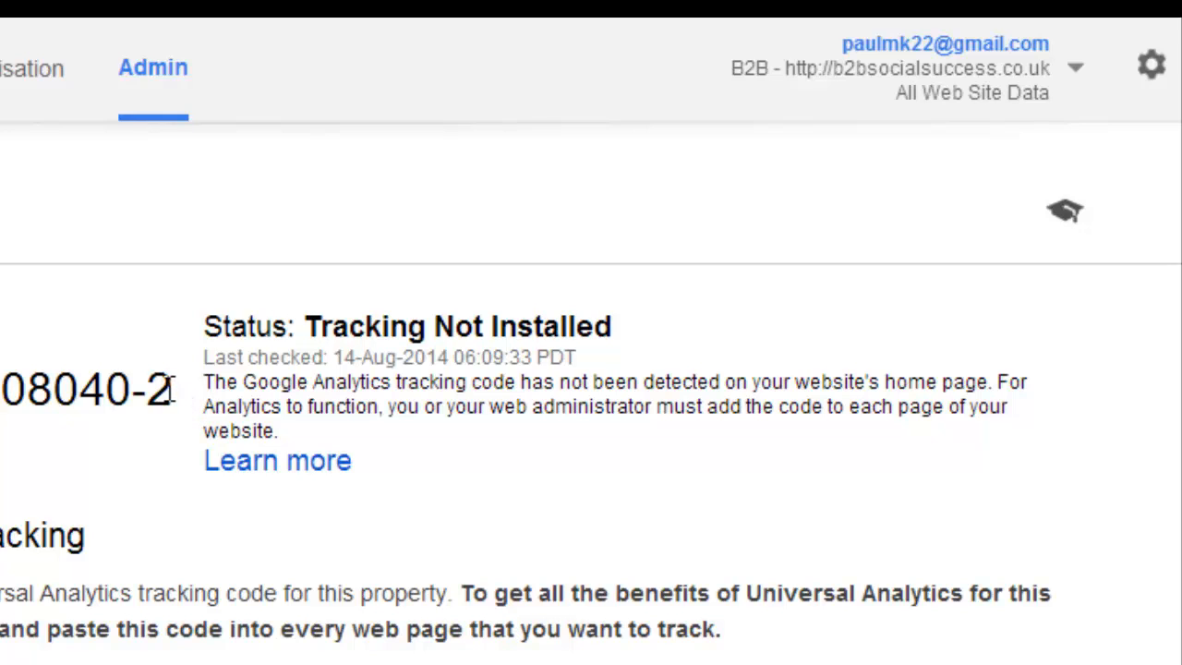
drag(172, 387, 0, 386)
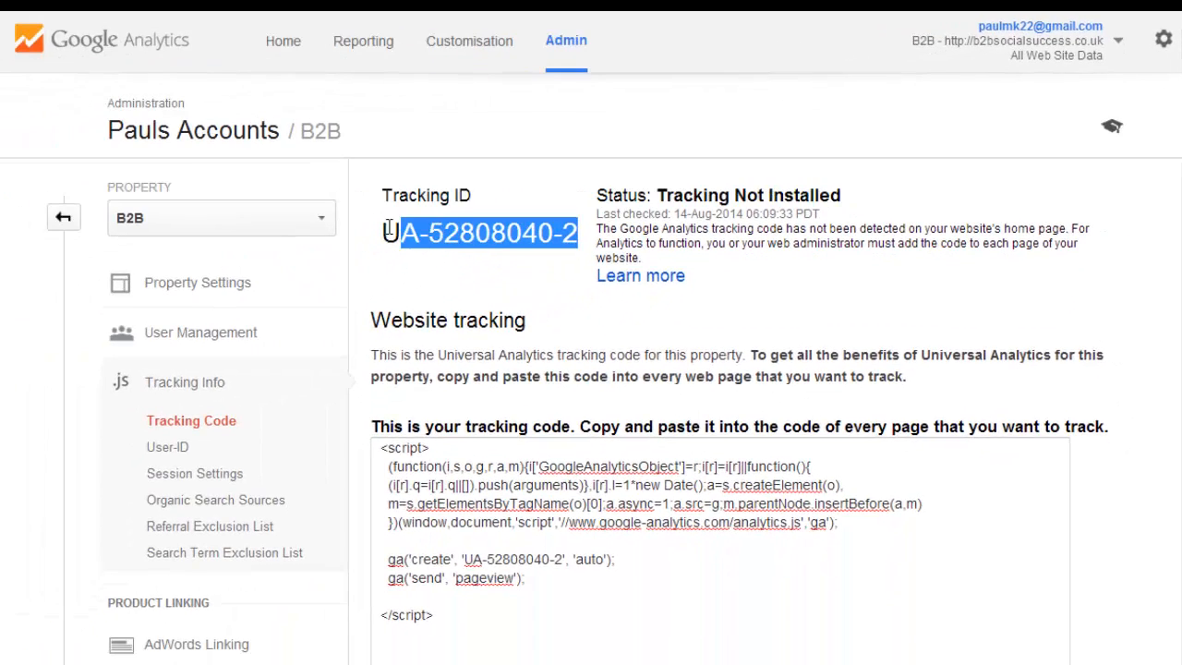
drag(390, 231, 384, 230)
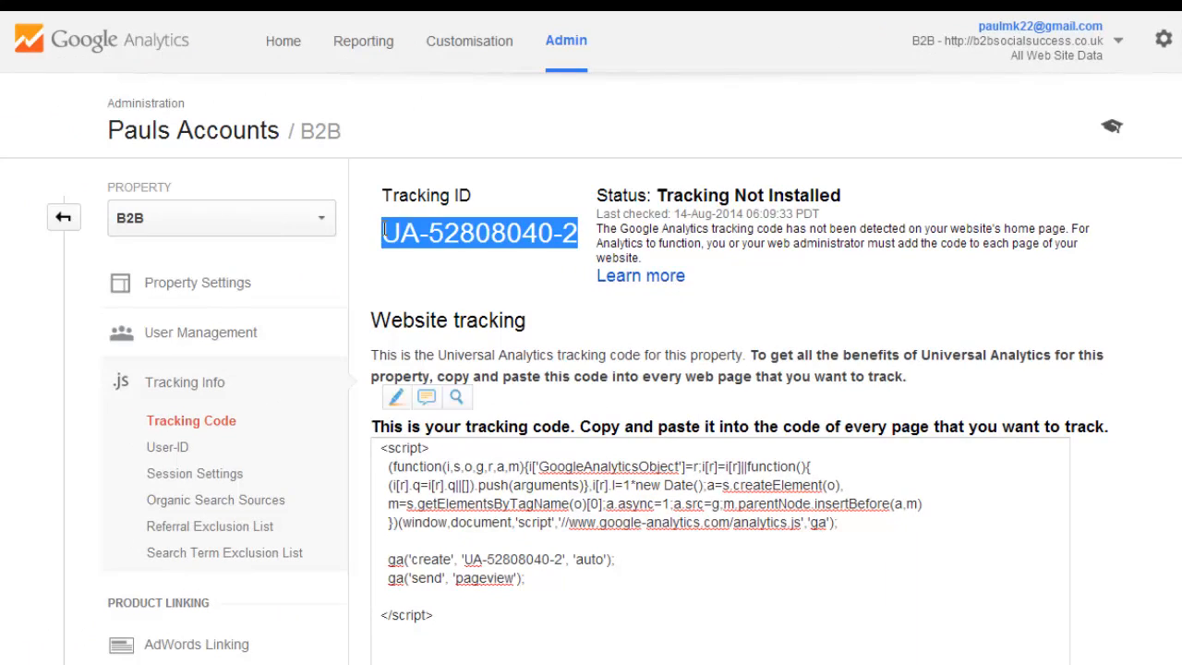
right_click(455, 231)
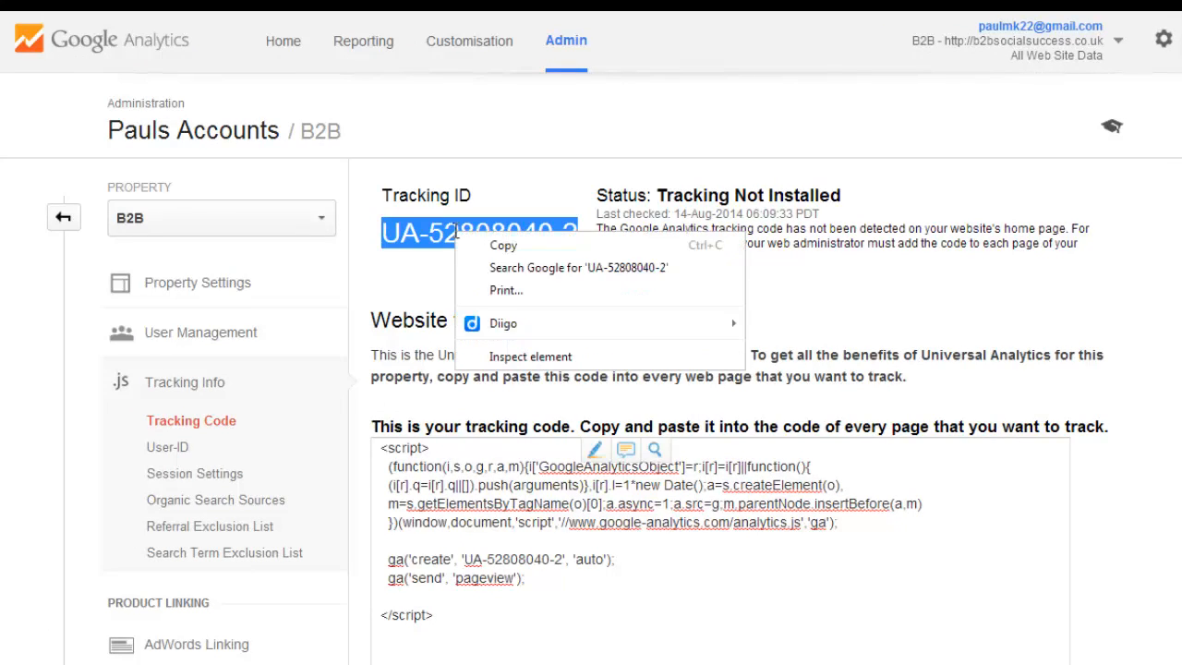
click(500, 248)
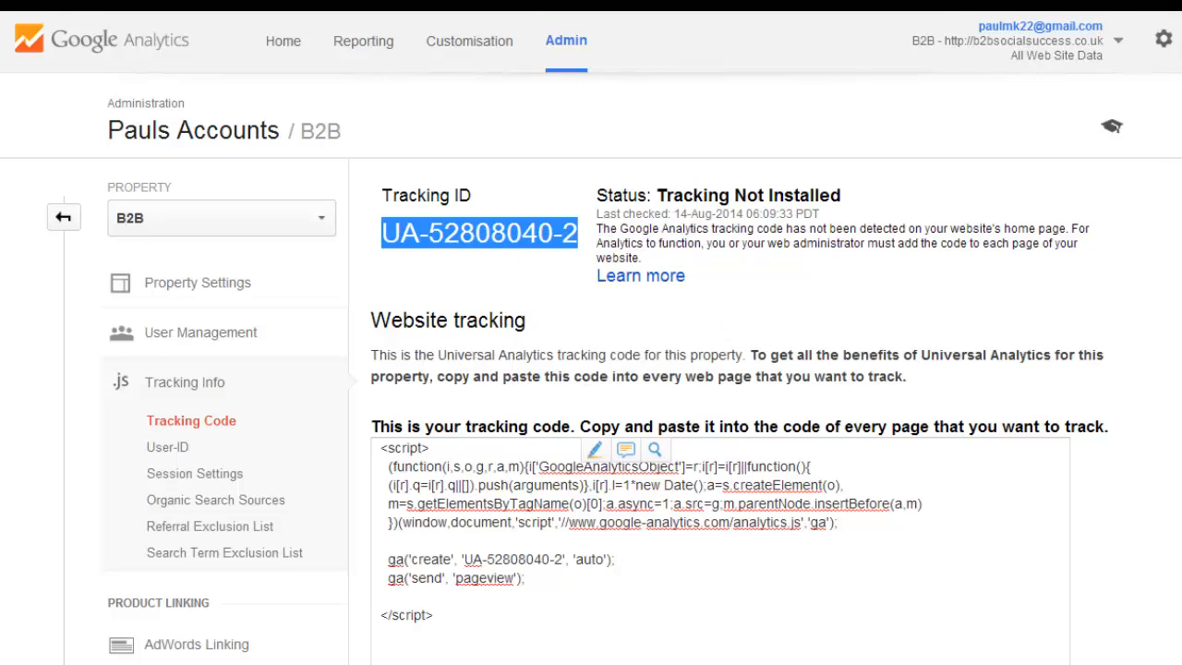
click(499, 248)
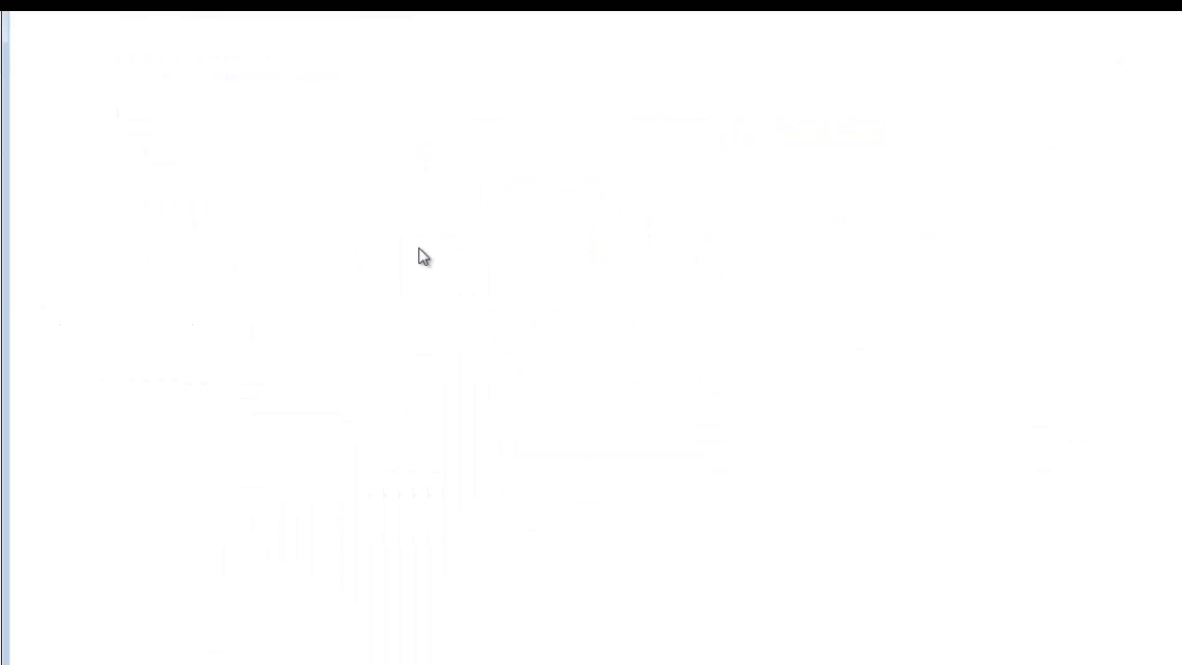
Paste the copied tracking ID into a blank document and return to the WordPress theme editor.
right_click(417, 249)
click(340, 334)
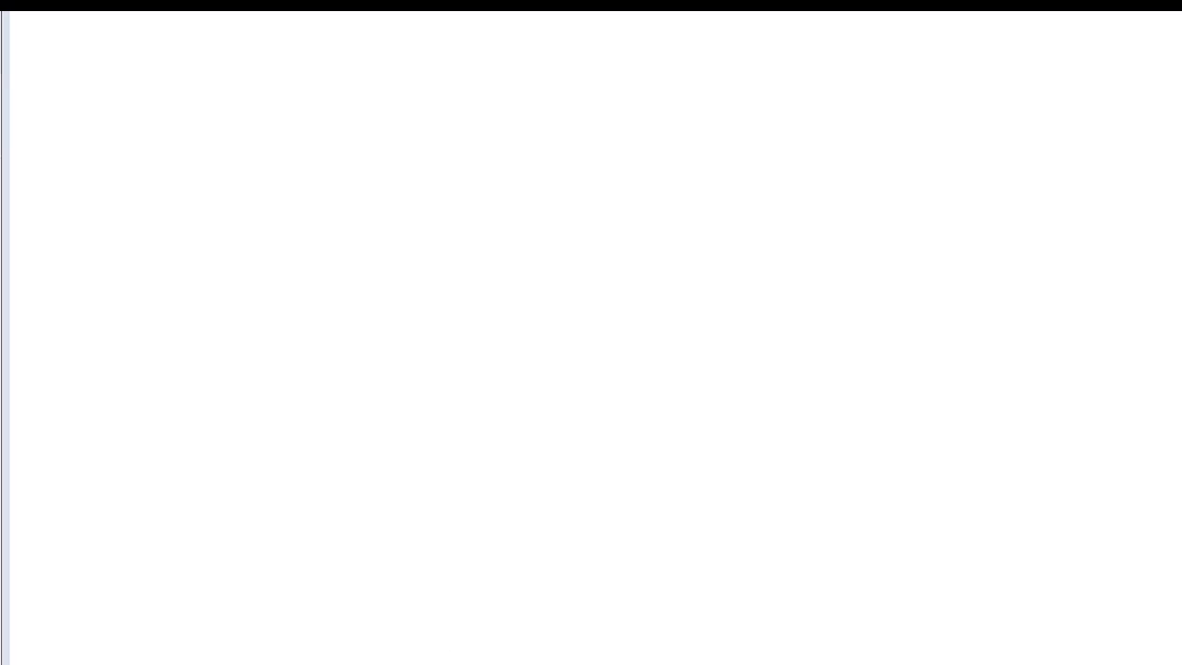
click(471, 659)
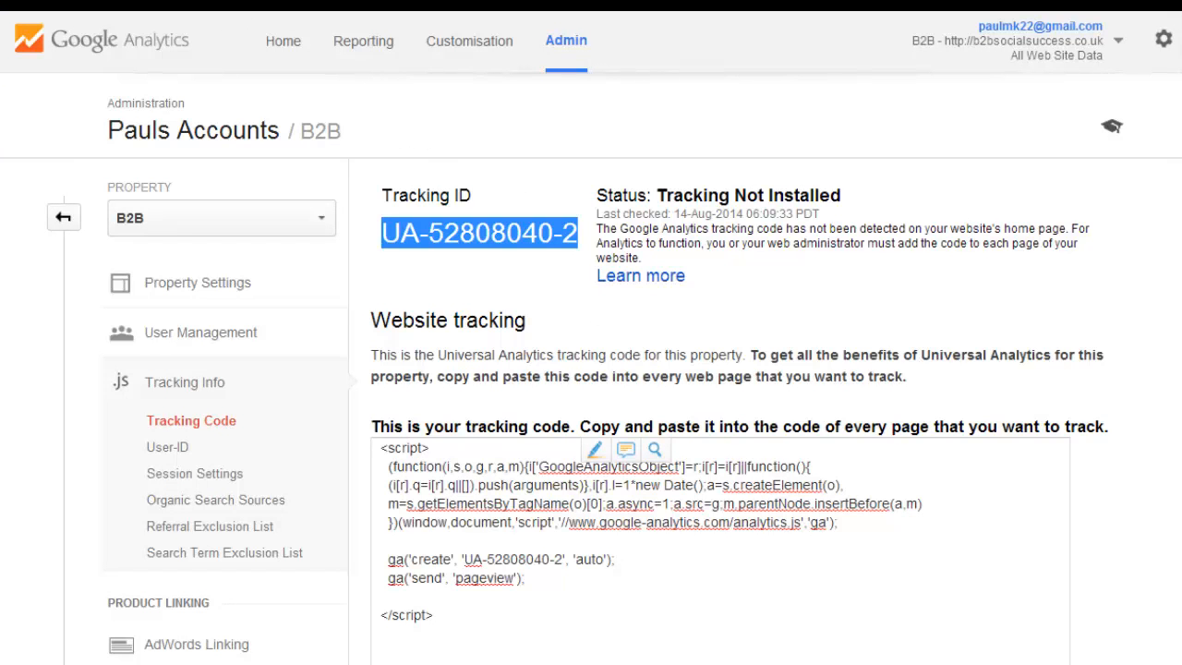
click(318, 4)
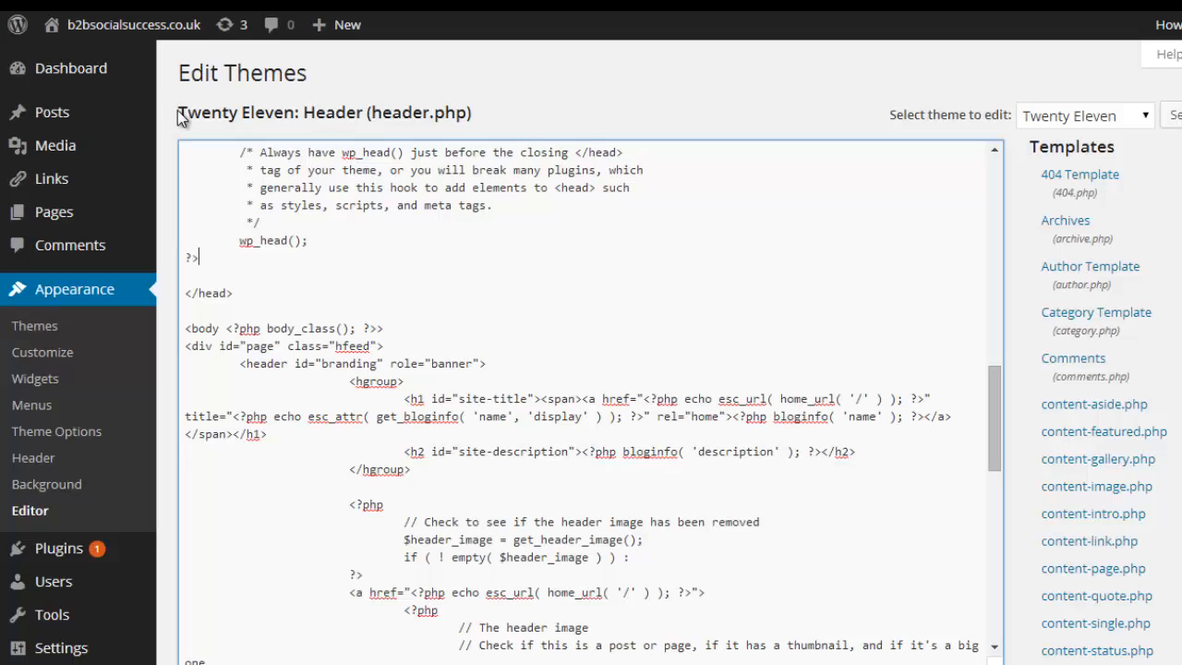
Open the WordPress page for installing new plugins.
mouse_move(153, 109)
mouse_move(130, 84)
mouse_move(125, 132)
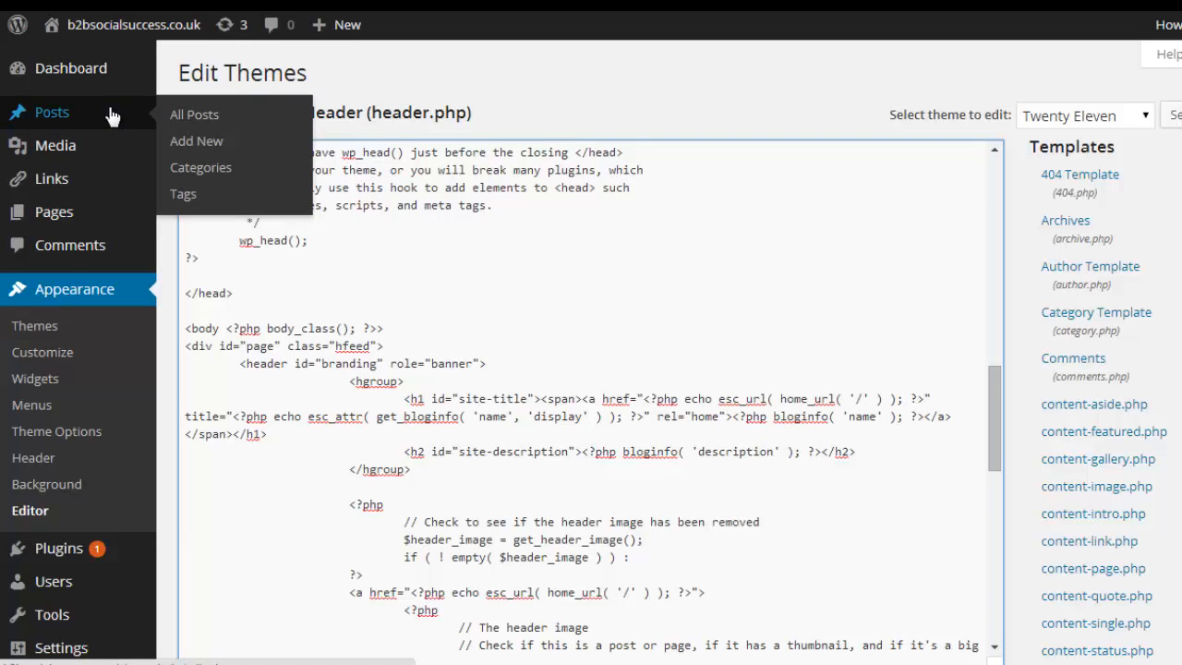
mouse_move(86, 202)
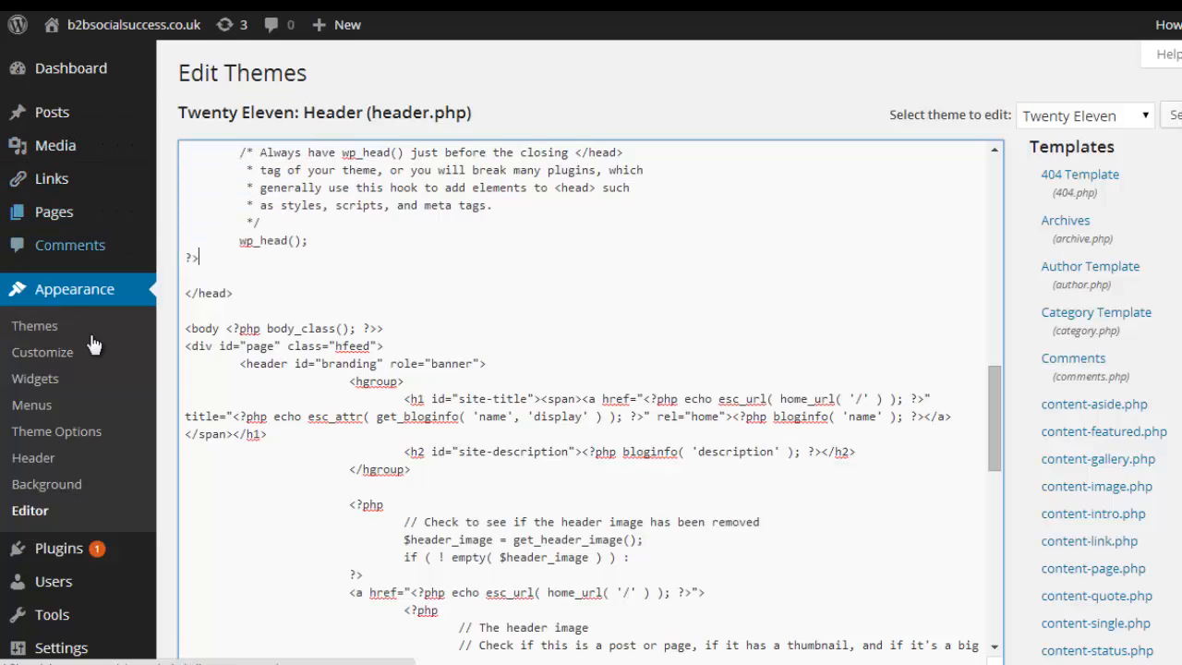
mouse_move(56, 554)
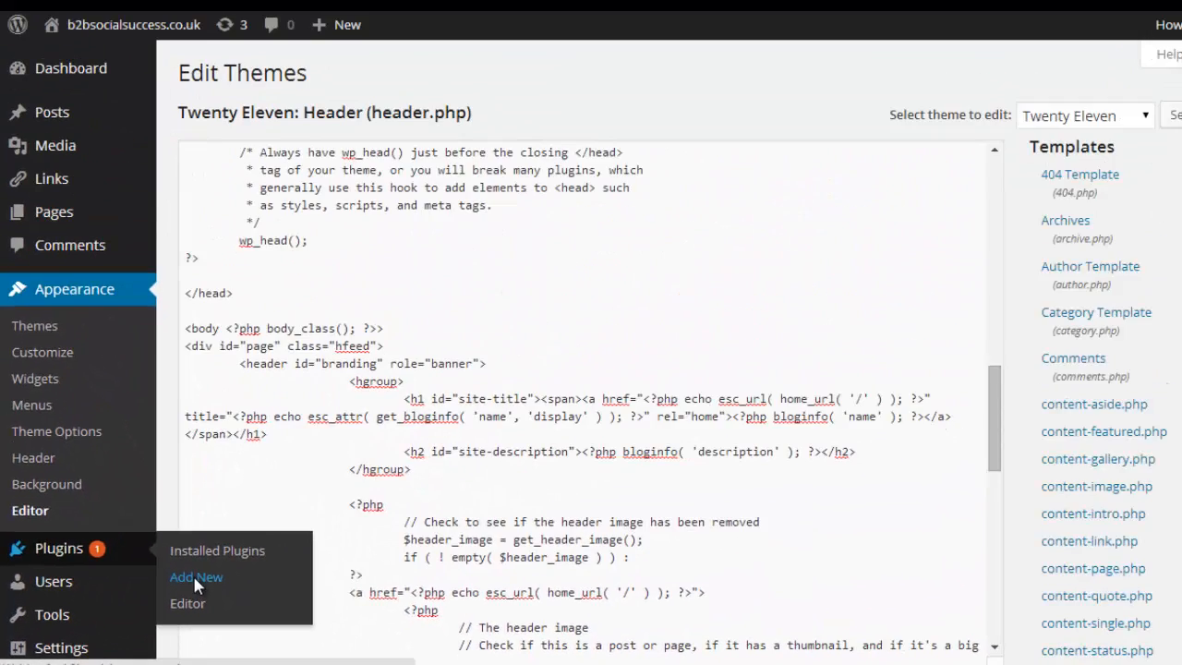
click(194, 578)
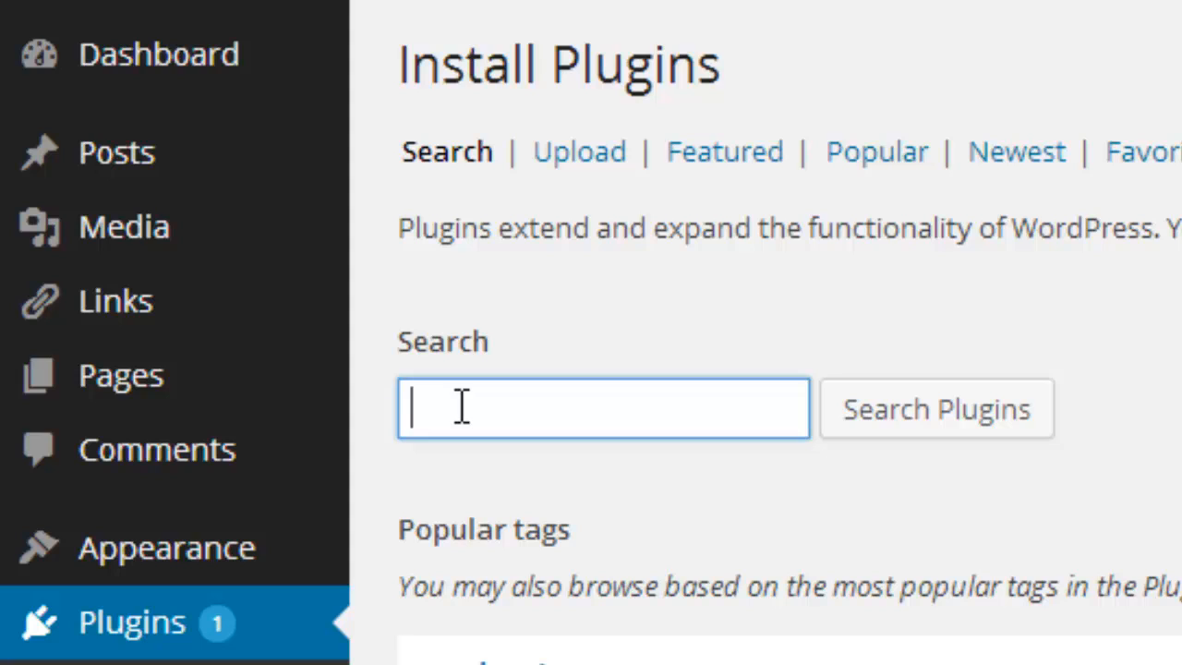
Search the plugin directory for "google analytics for wordpress".
text(googl)
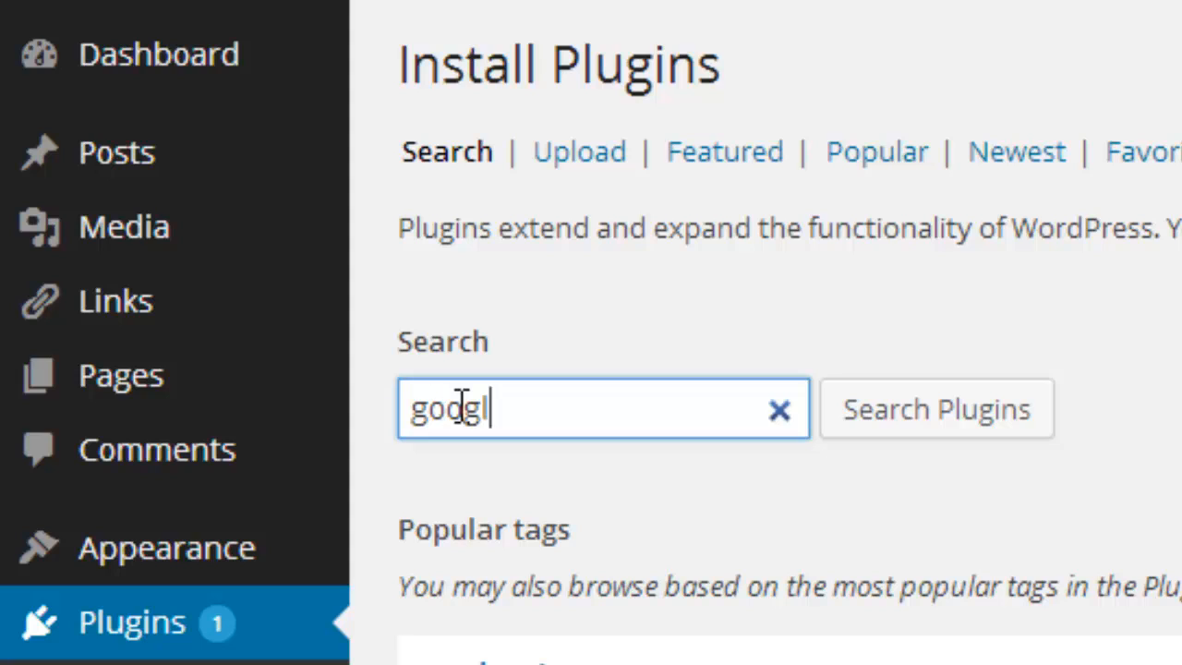
text(e analyt)
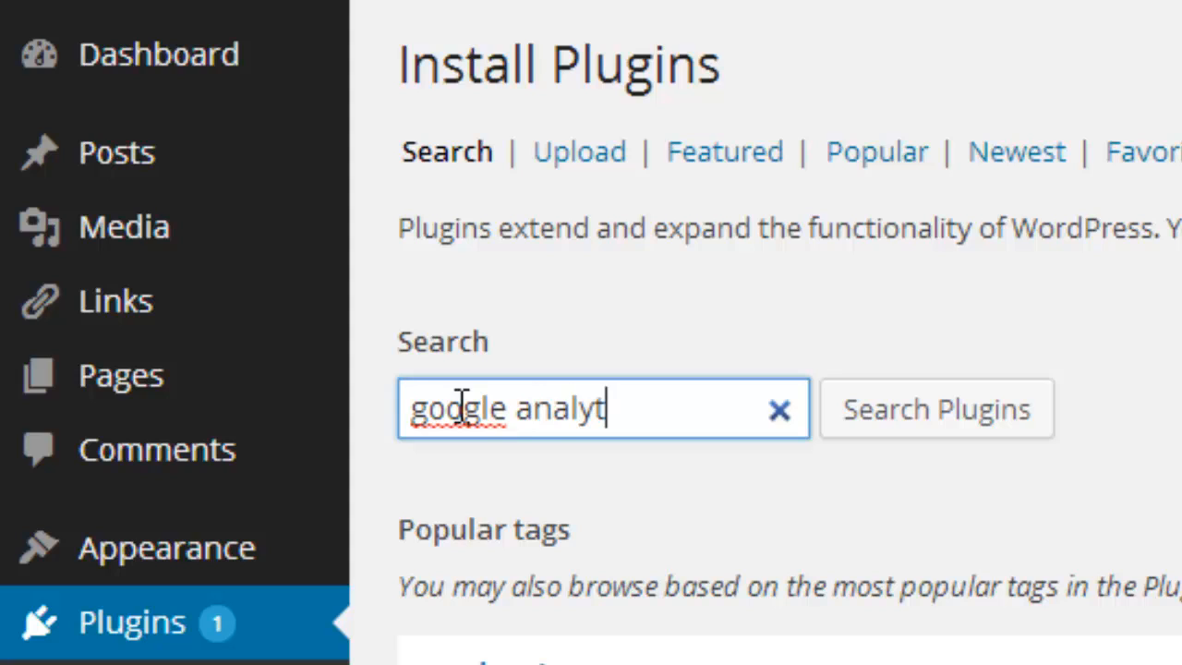
text(ics)
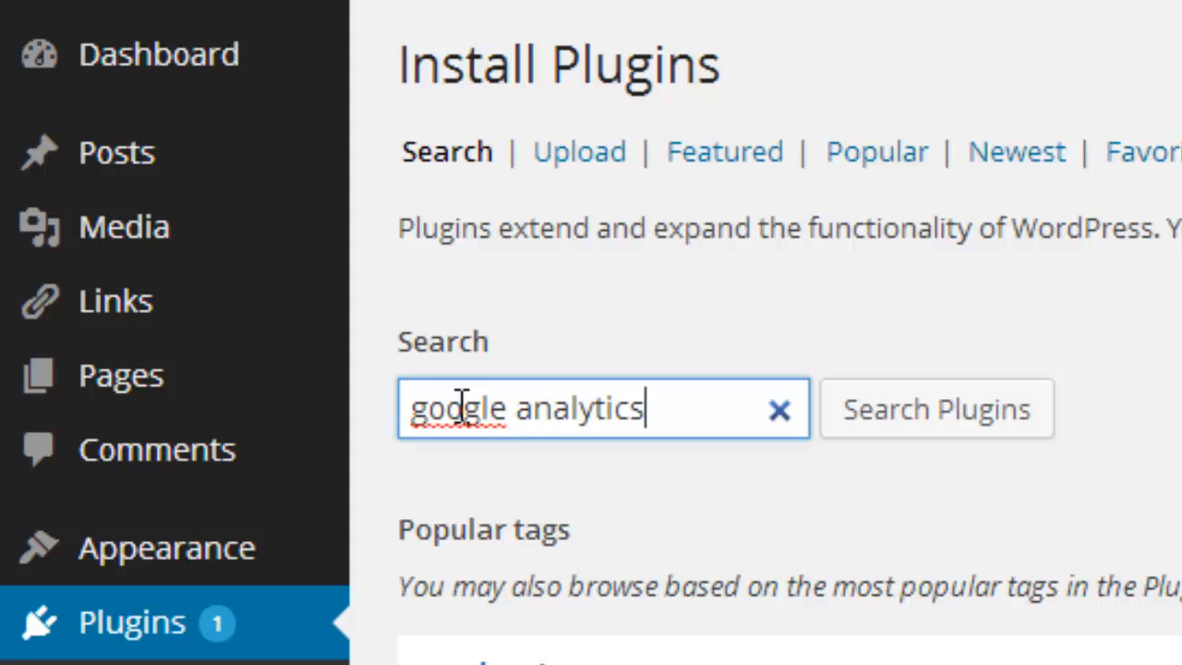
text( for wo)
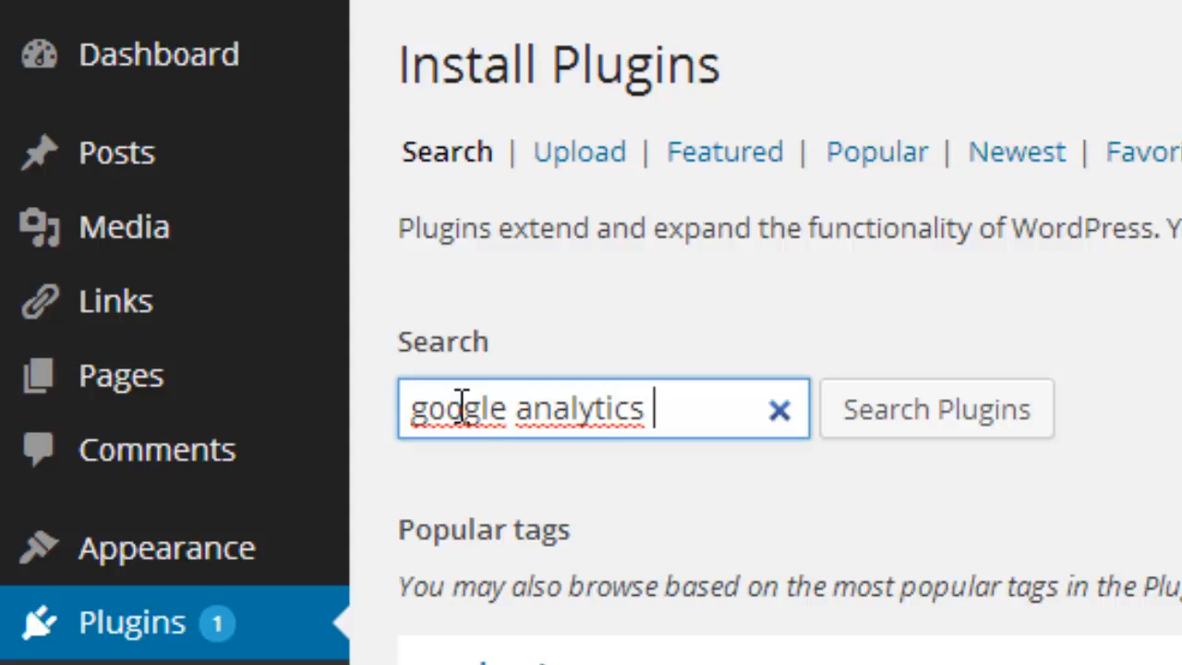
text(rdpress)
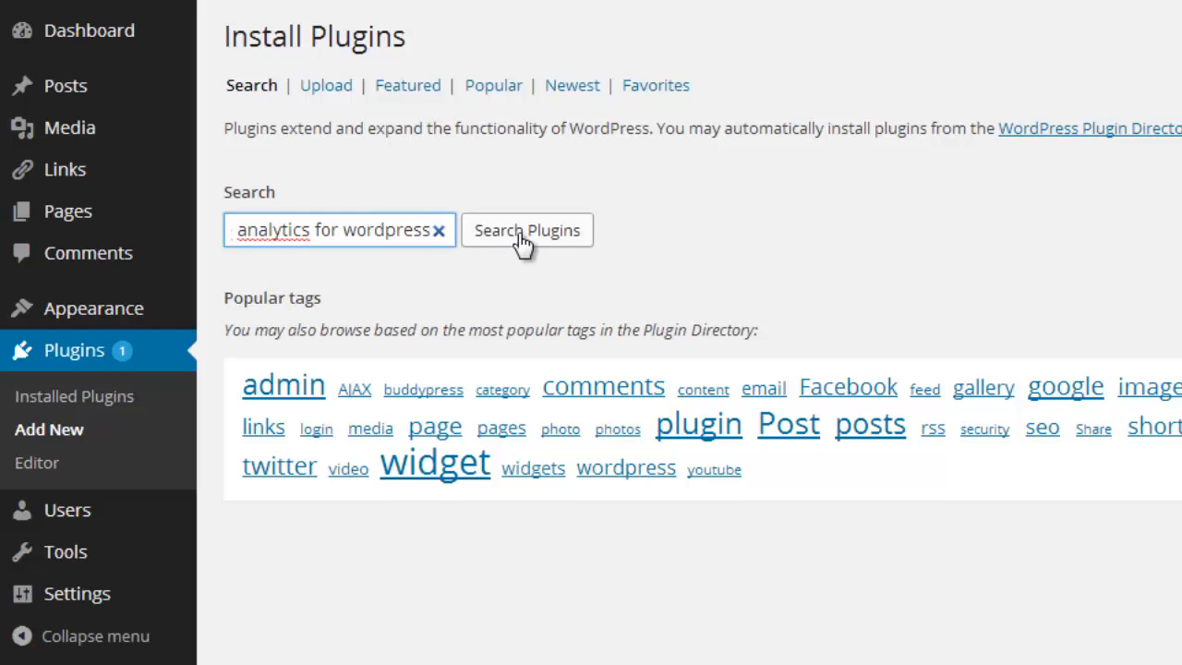
click(523, 236)
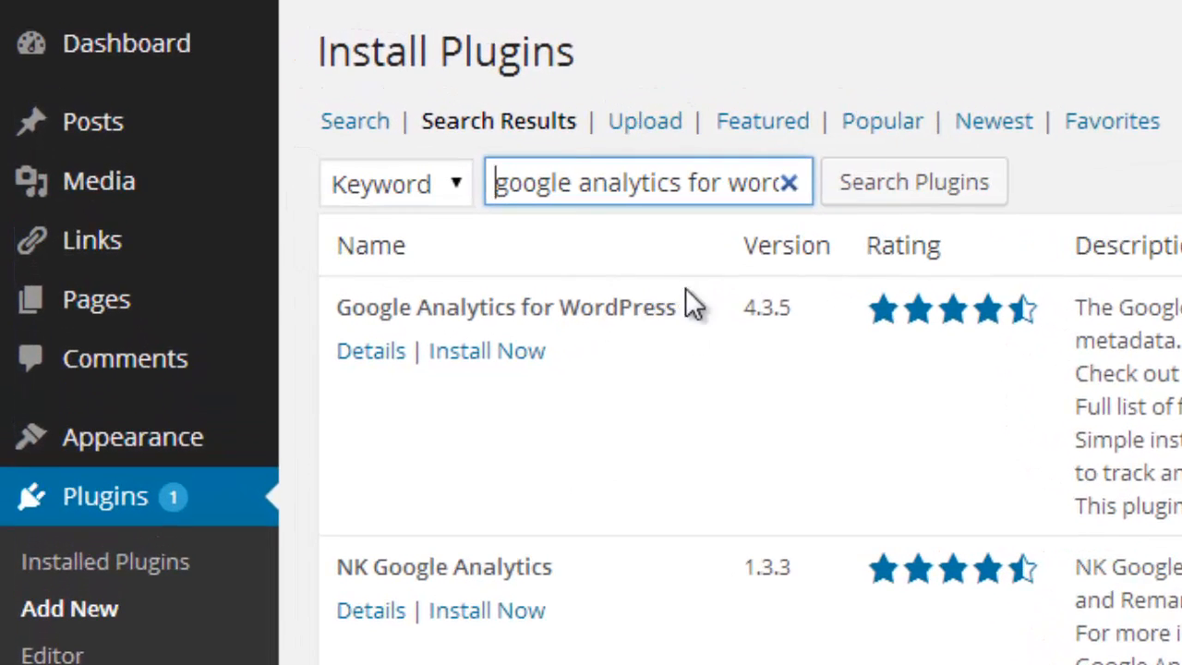
Install and activate the Google Analytics for WordPress plugin from the search results.
click(476, 354)
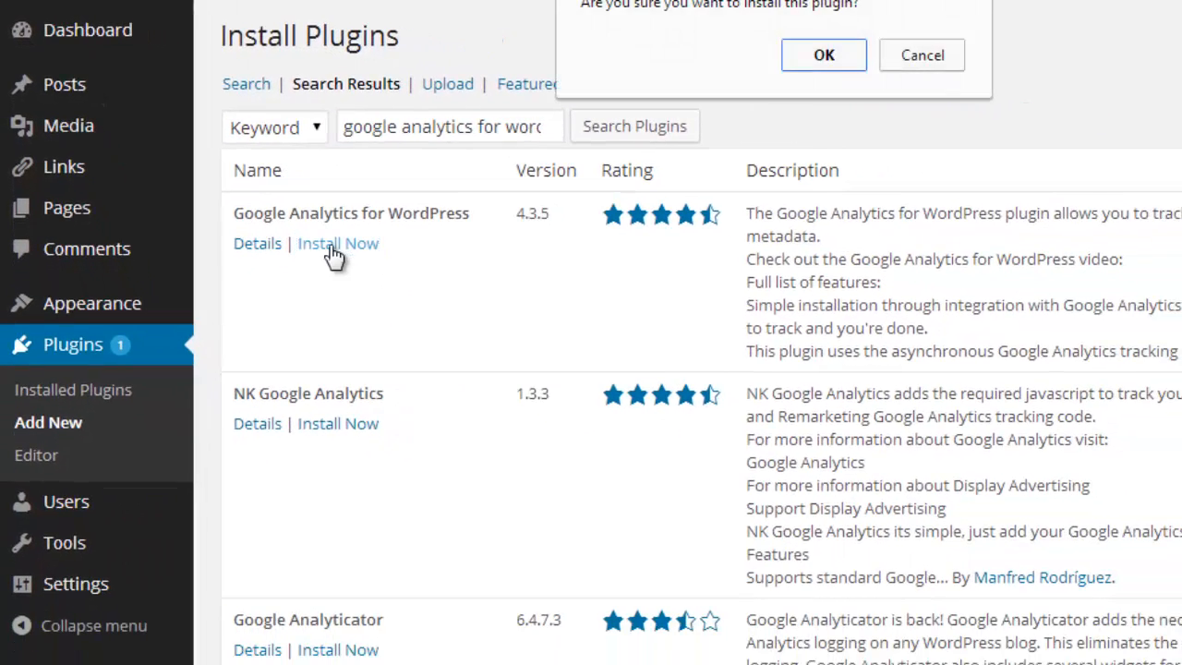
click(828, 63)
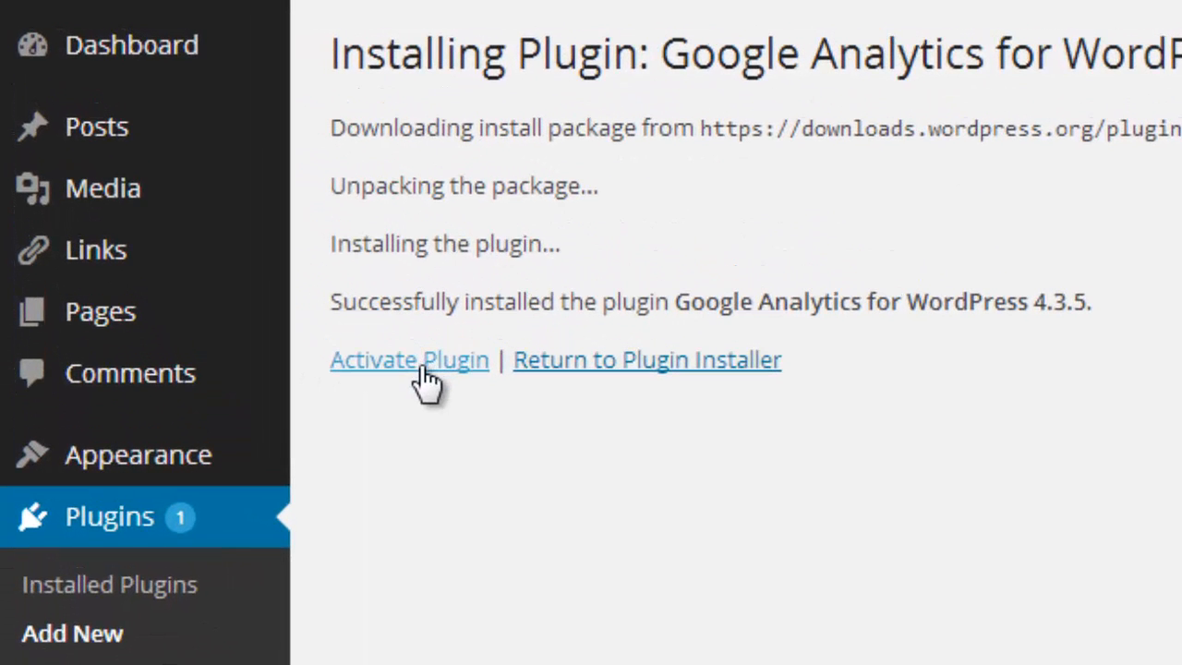
click(436, 366)
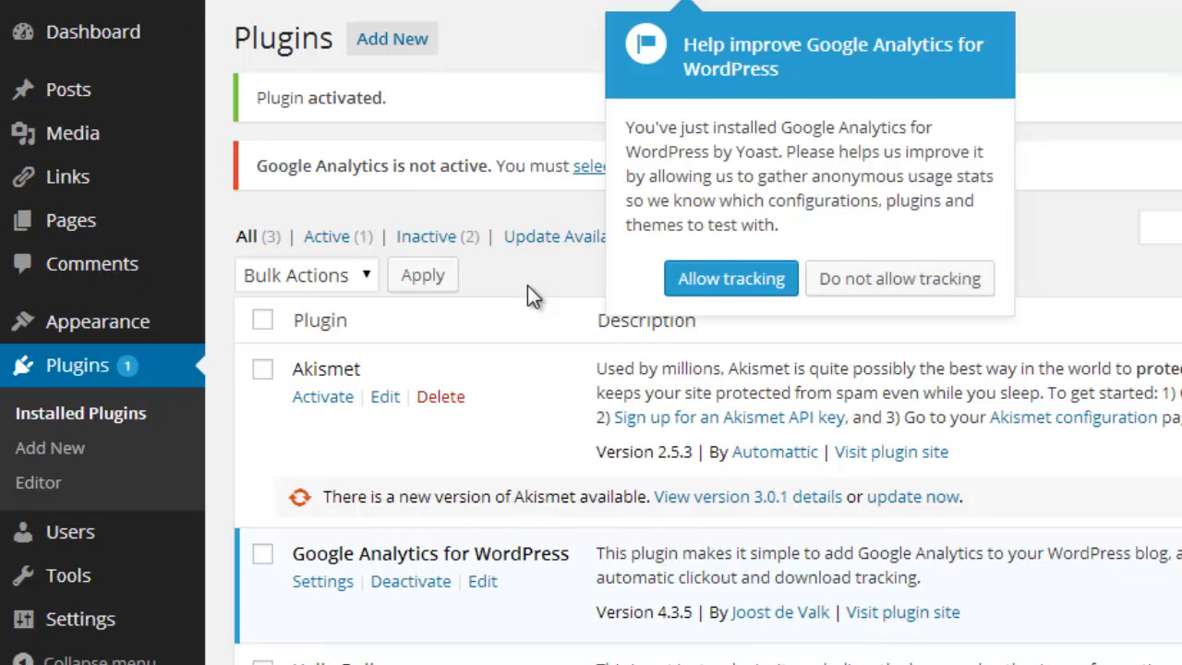
Allow Google Analytics for WordPress to gather anonymous usage stats and open the plugin's settings.
click(749, 280)
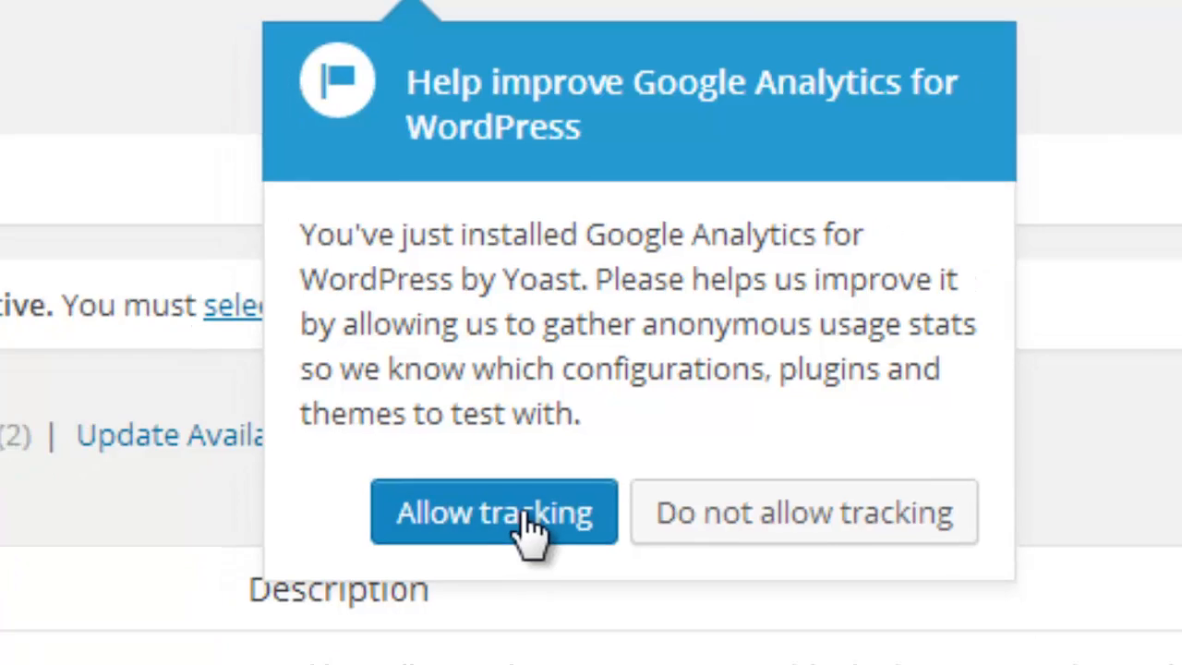
click(513, 554)
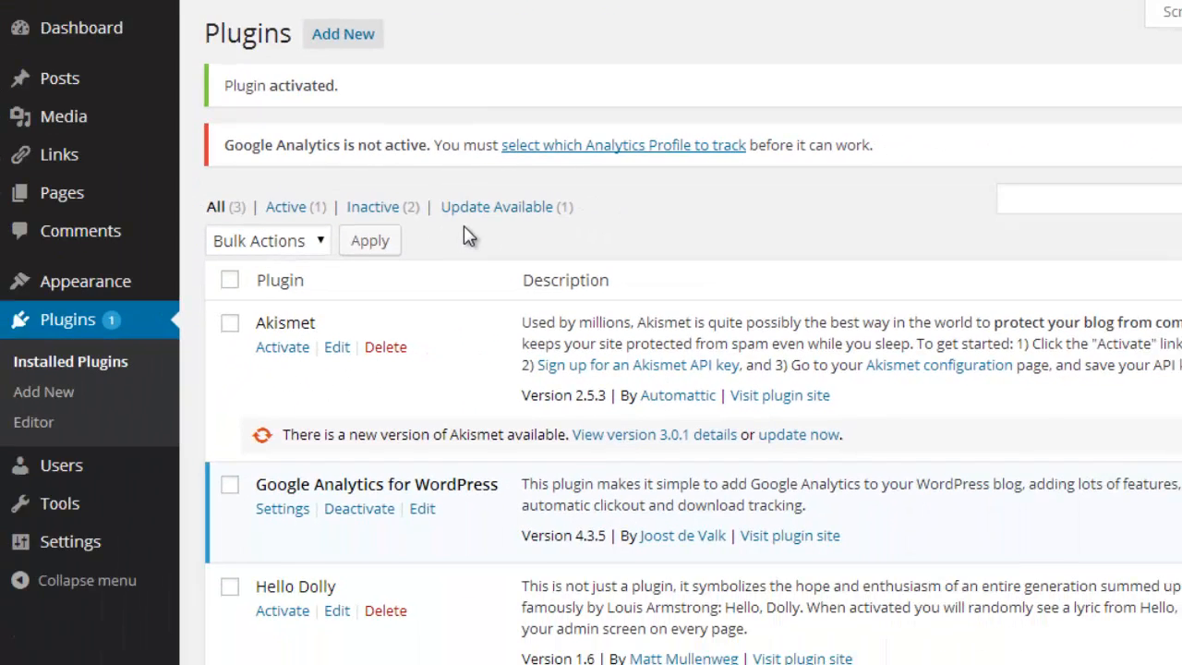
scroll(470, 230, down, 2)
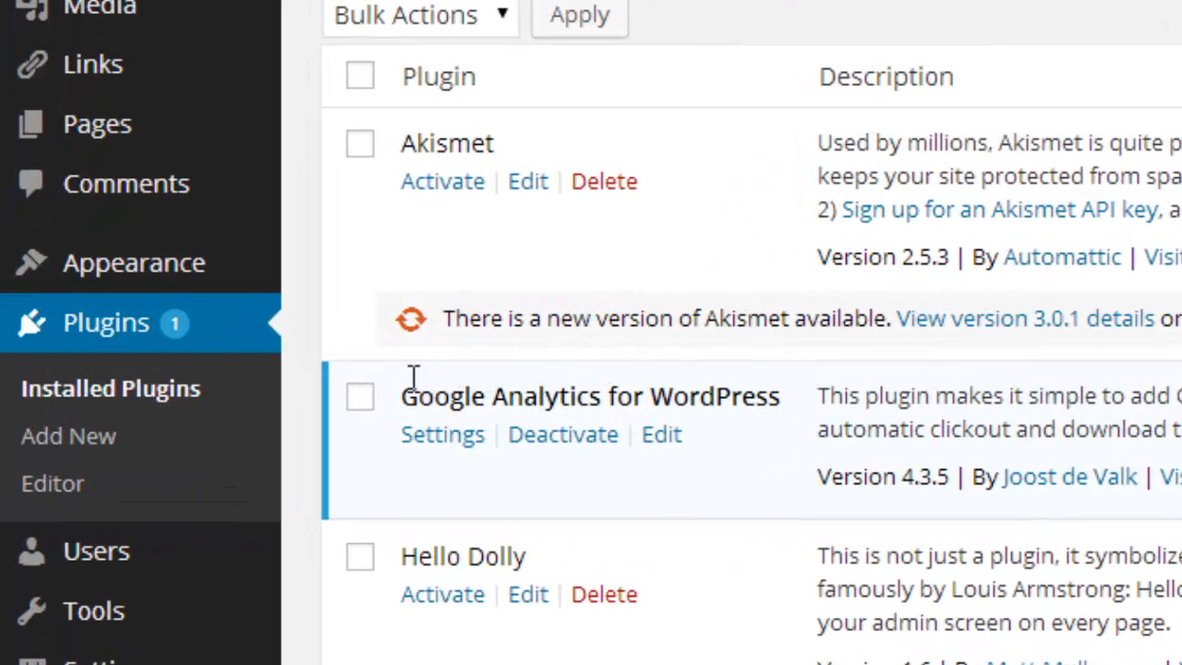
click(443, 431)
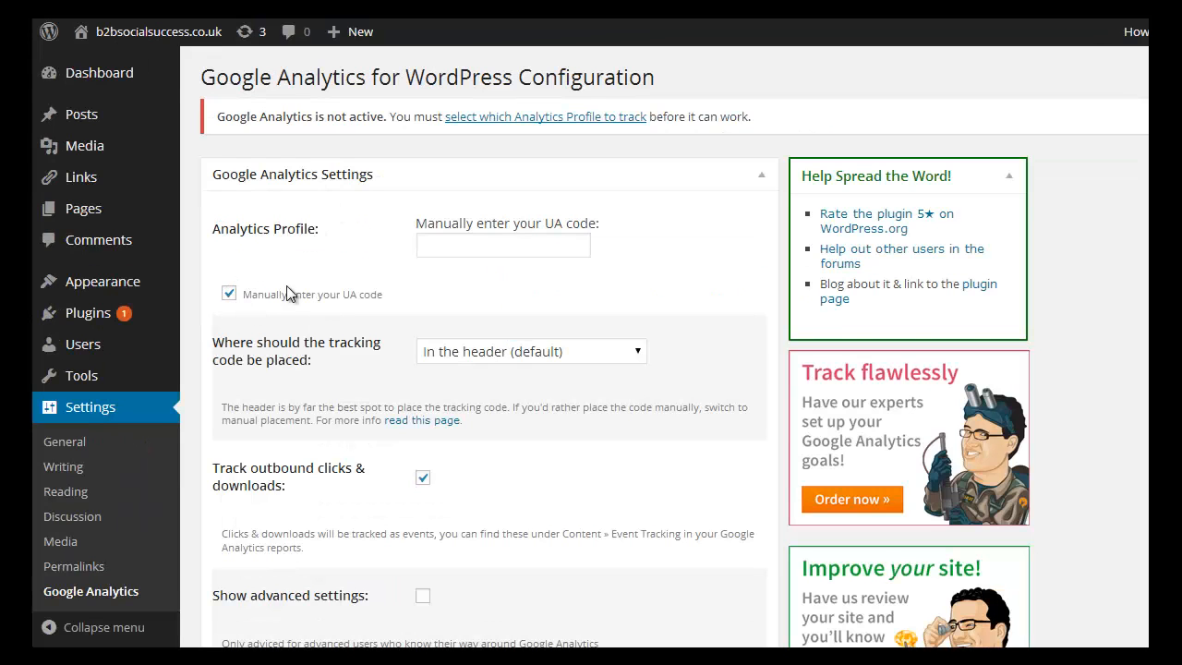
Paste the copied tracking ID as the manually entered UA code and save the Google Analytics settings.
click(443, 243)
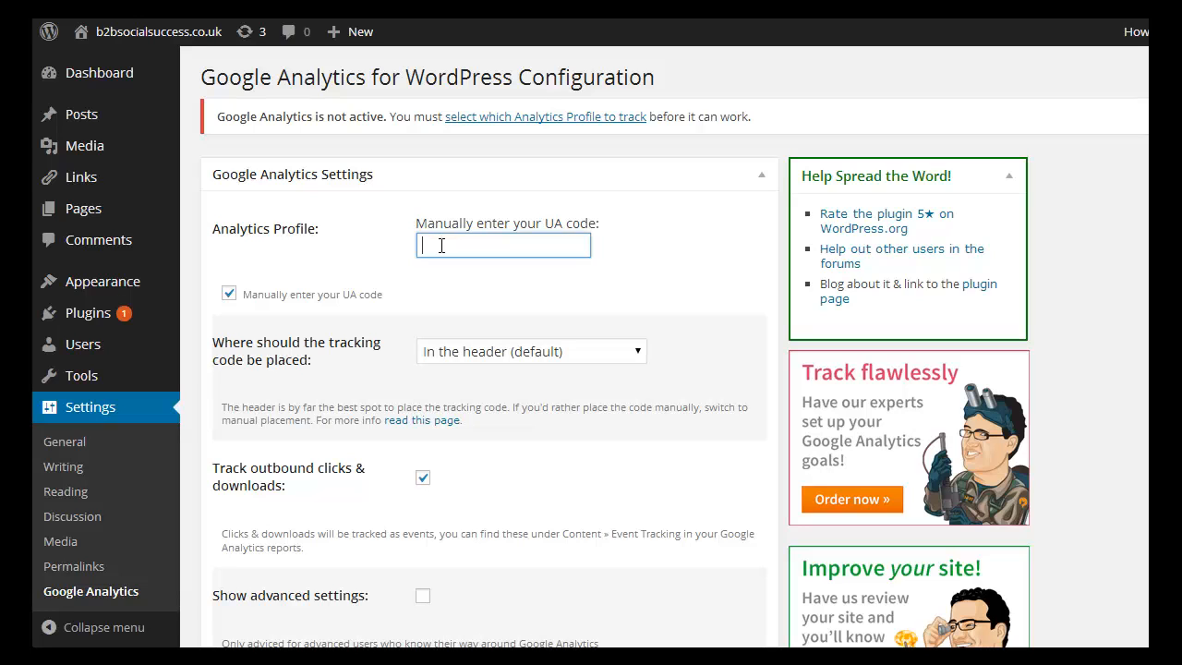
text(UA-52808040-2)
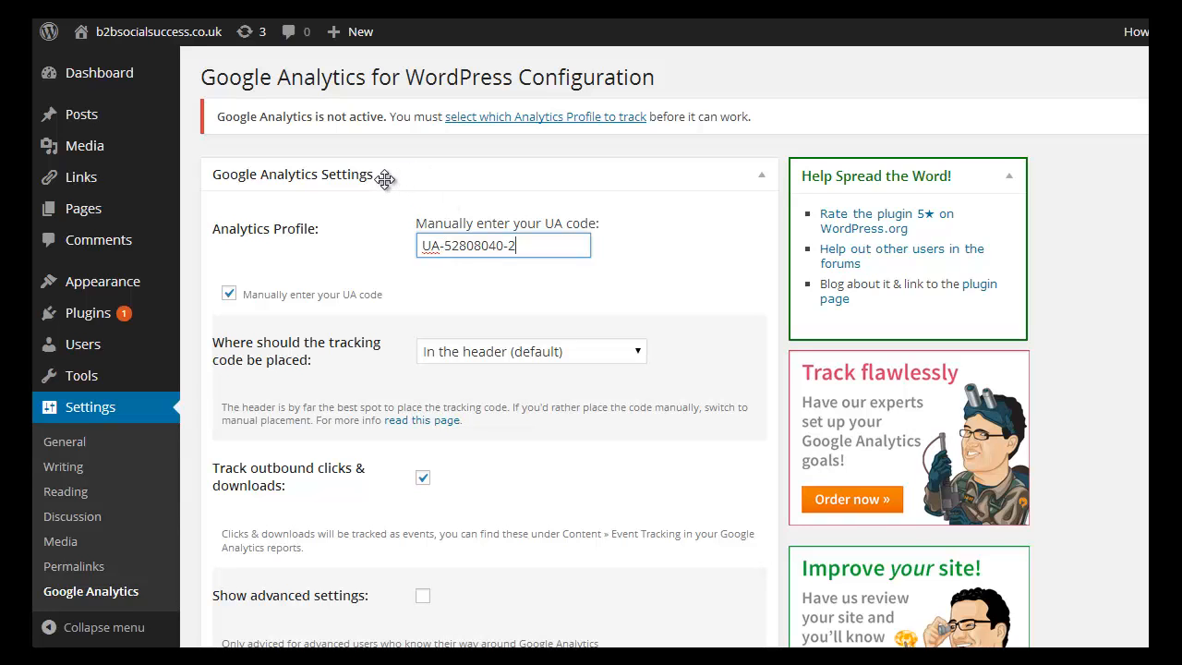
scroll(384, 179, down, 4)
scroll(384, 179, up, 3)
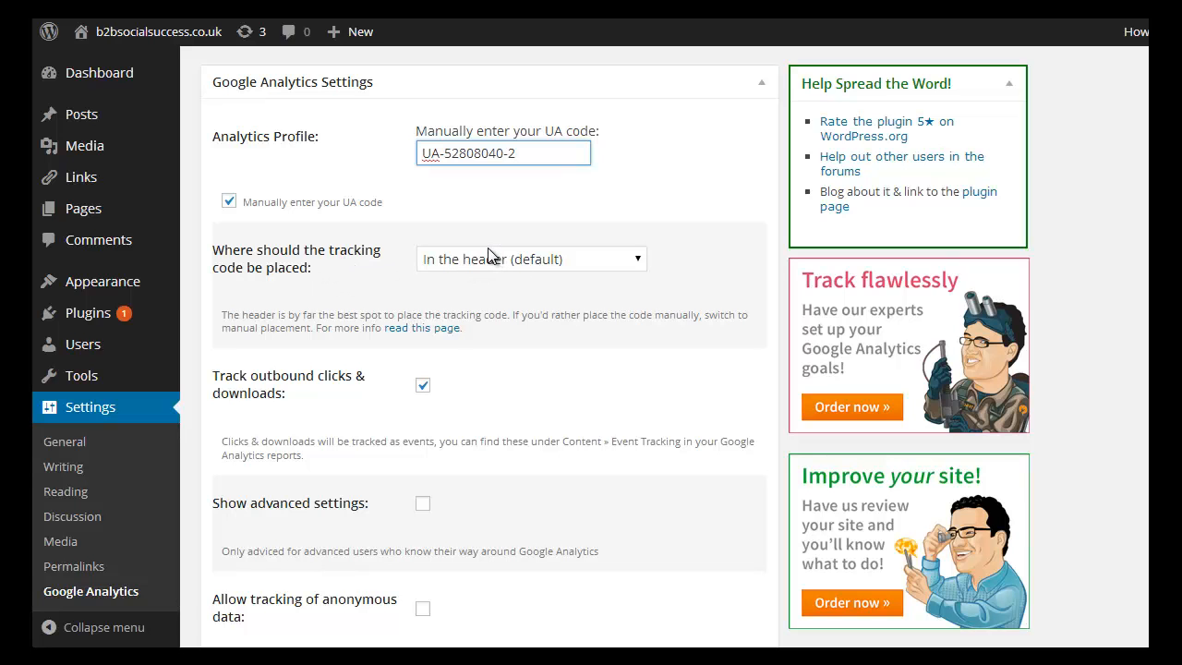
scroll(488, 249, down, 3)
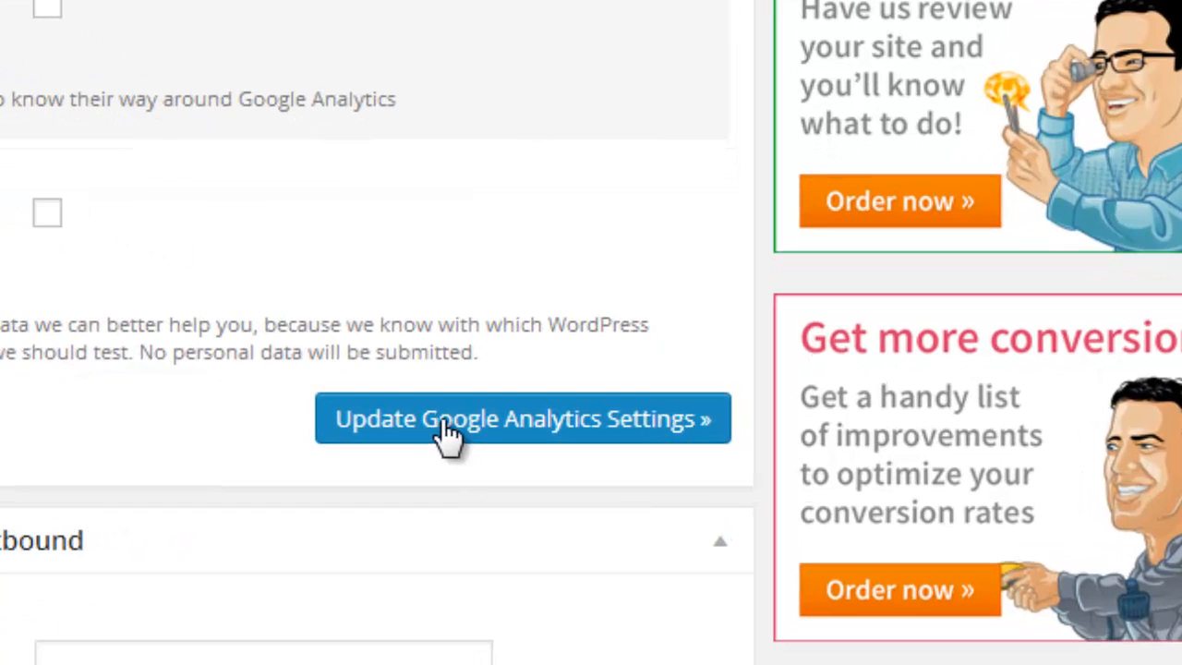
click(446, 427)
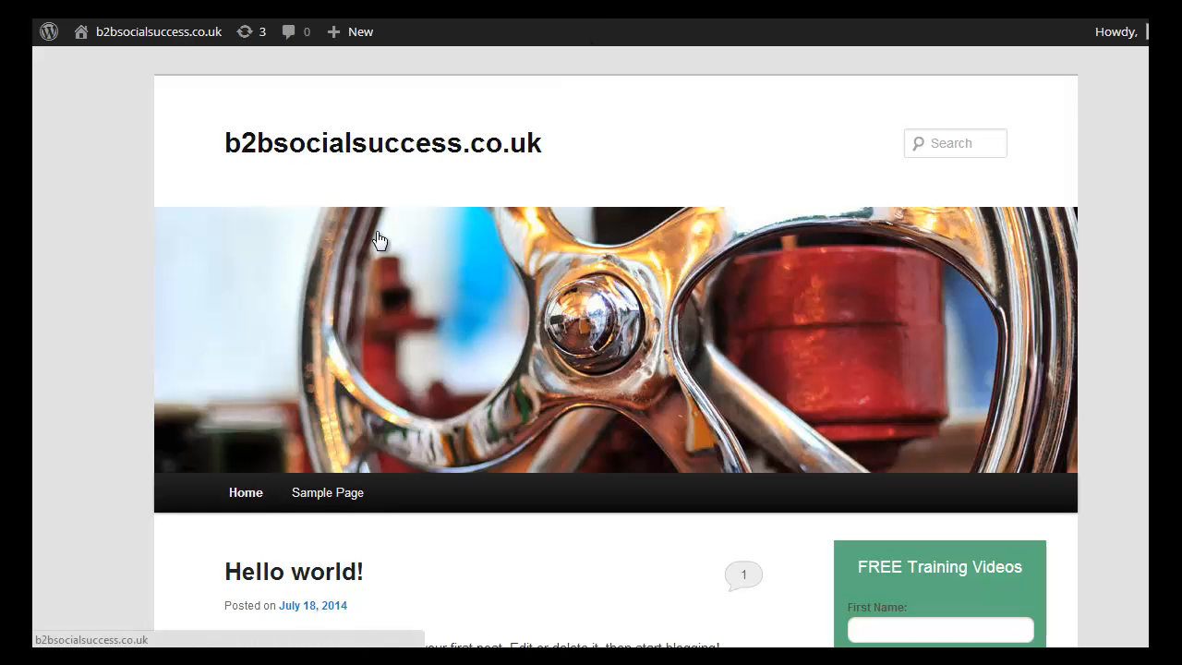
View the source of the b2bsocialsuccess.co.uk home page and examine the tracking script added by the Google Analytics for WordPress plugin.
right_click(396, 516)
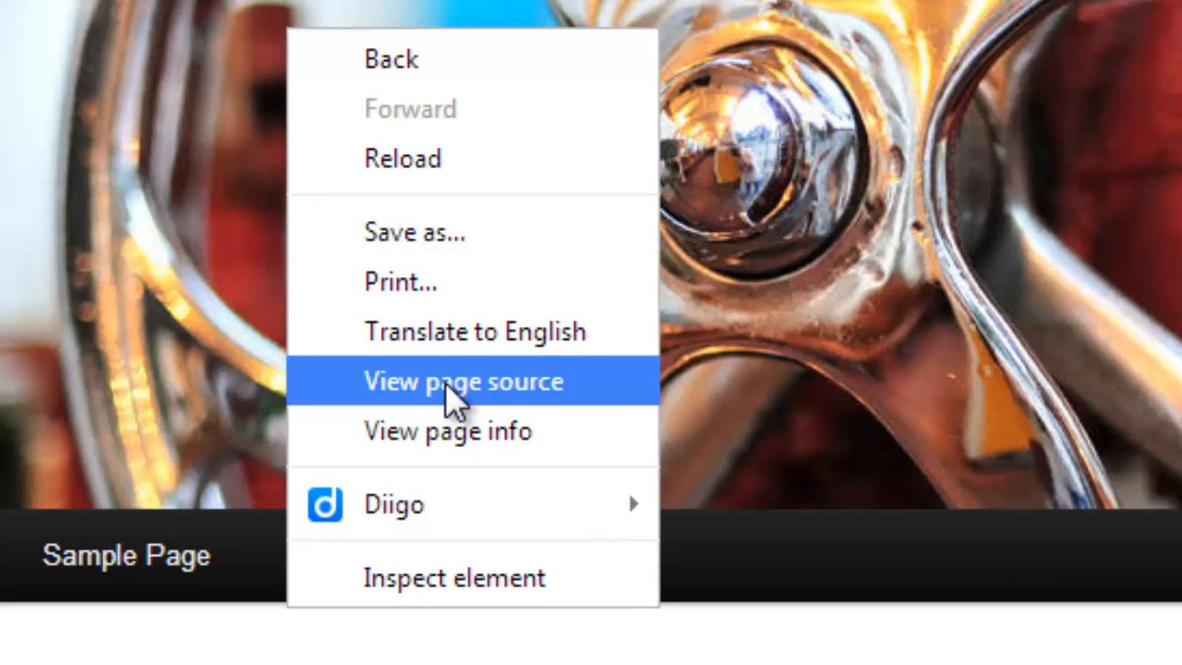
click(445, 382)
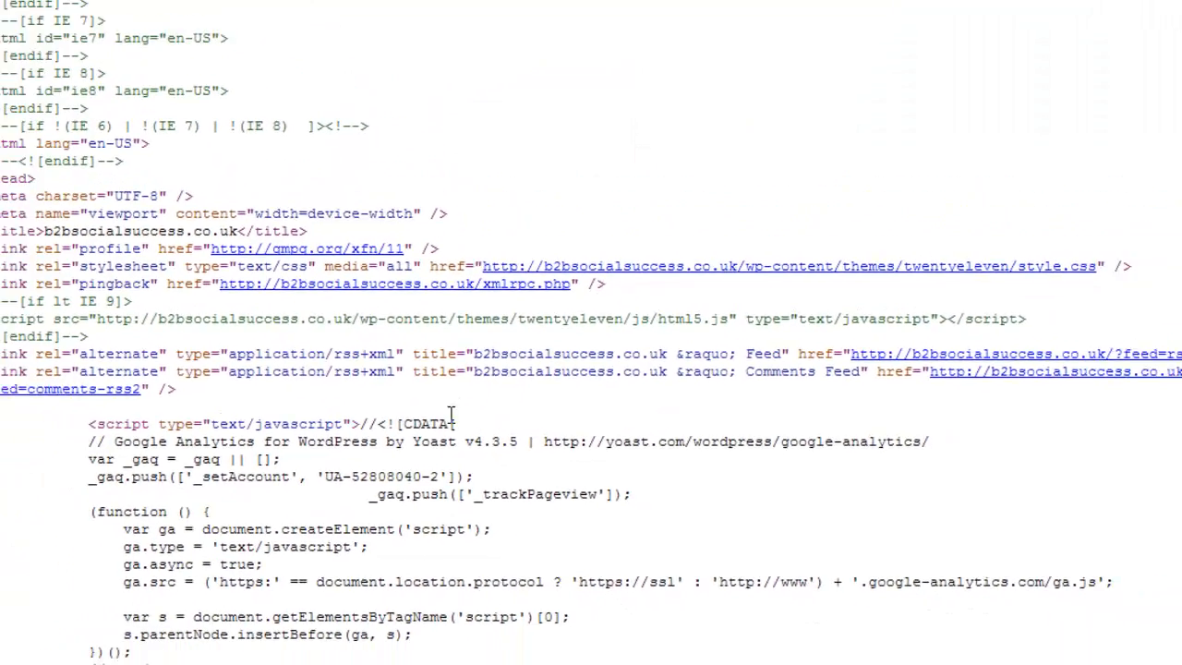
scroll(448, 367, down, 1)
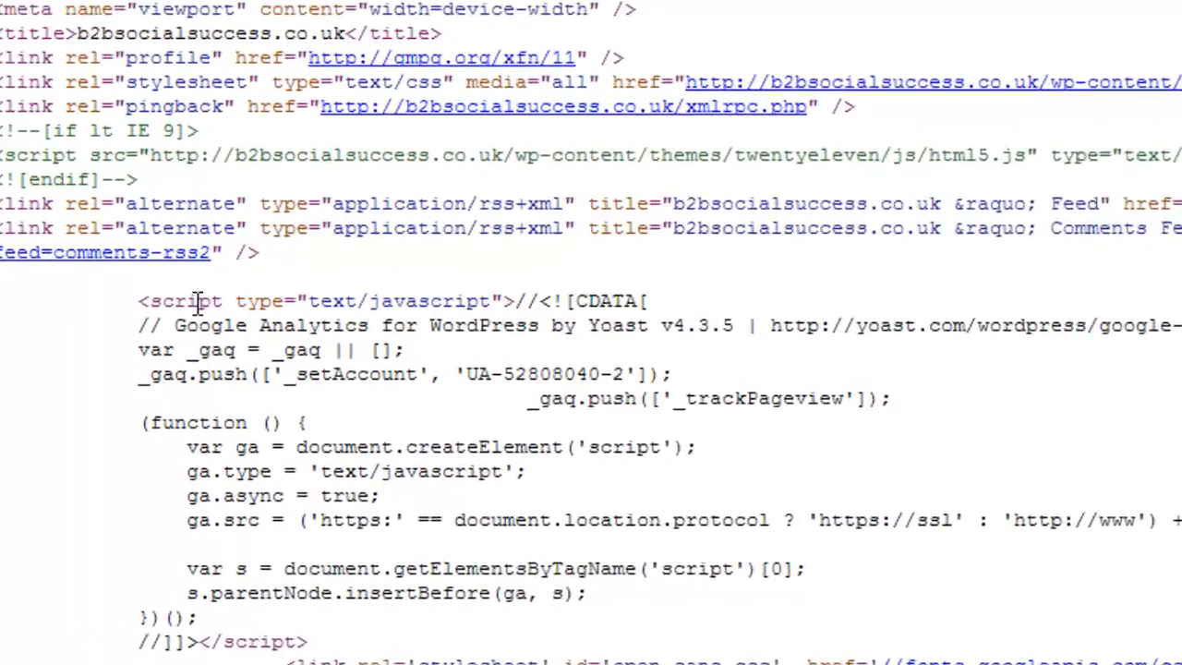
drag(140, 301, 482, 349)
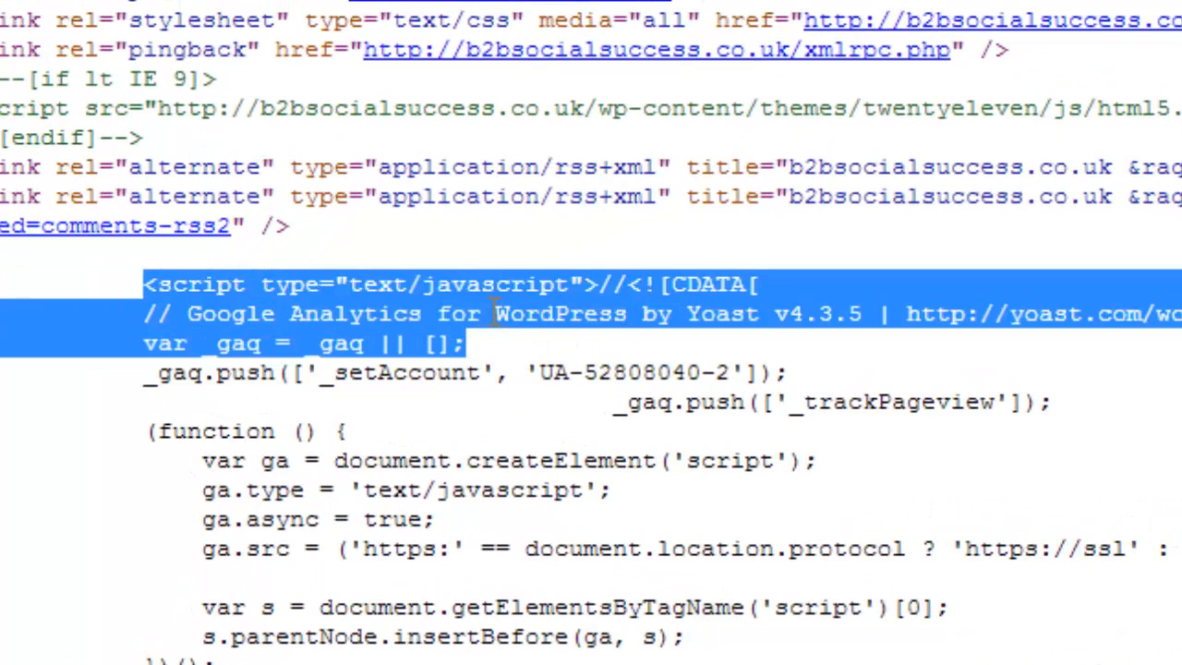
click(147, 285)
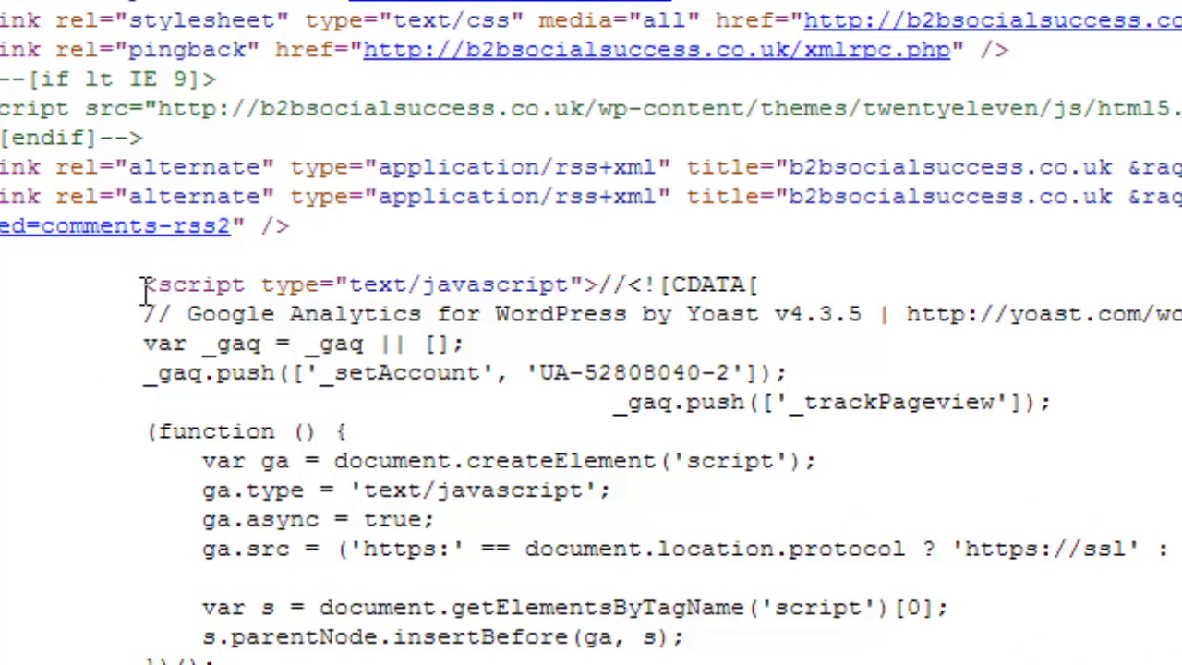
drag(172, 316, 746, 325)
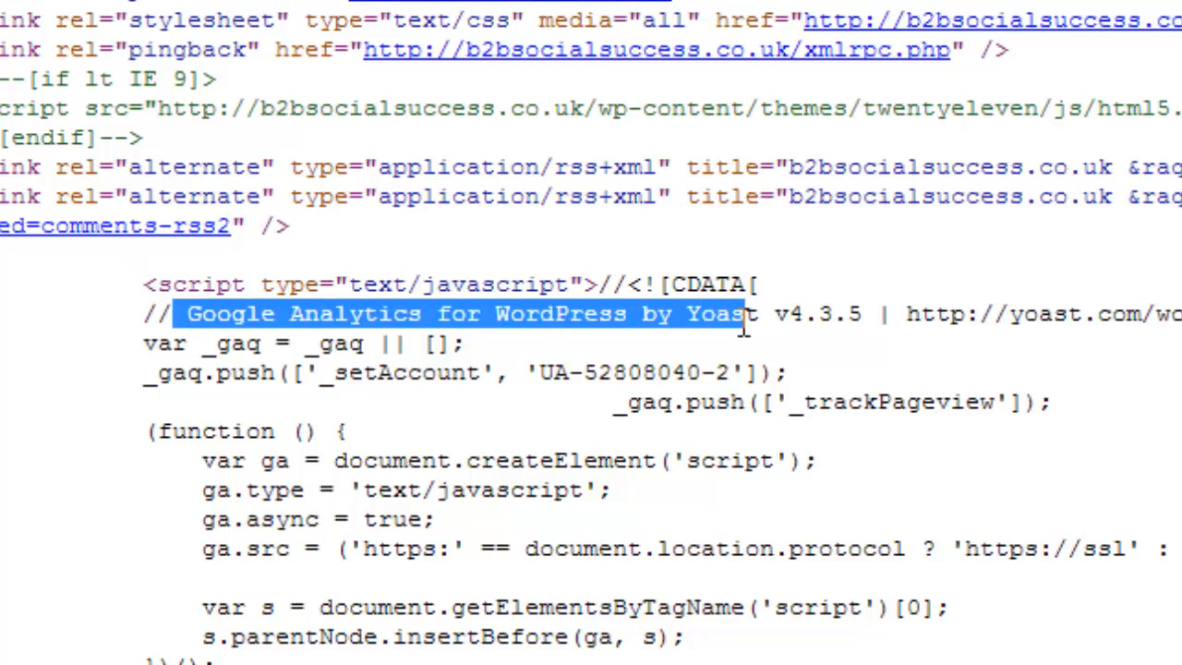
scroll(744, 328, down, 2)
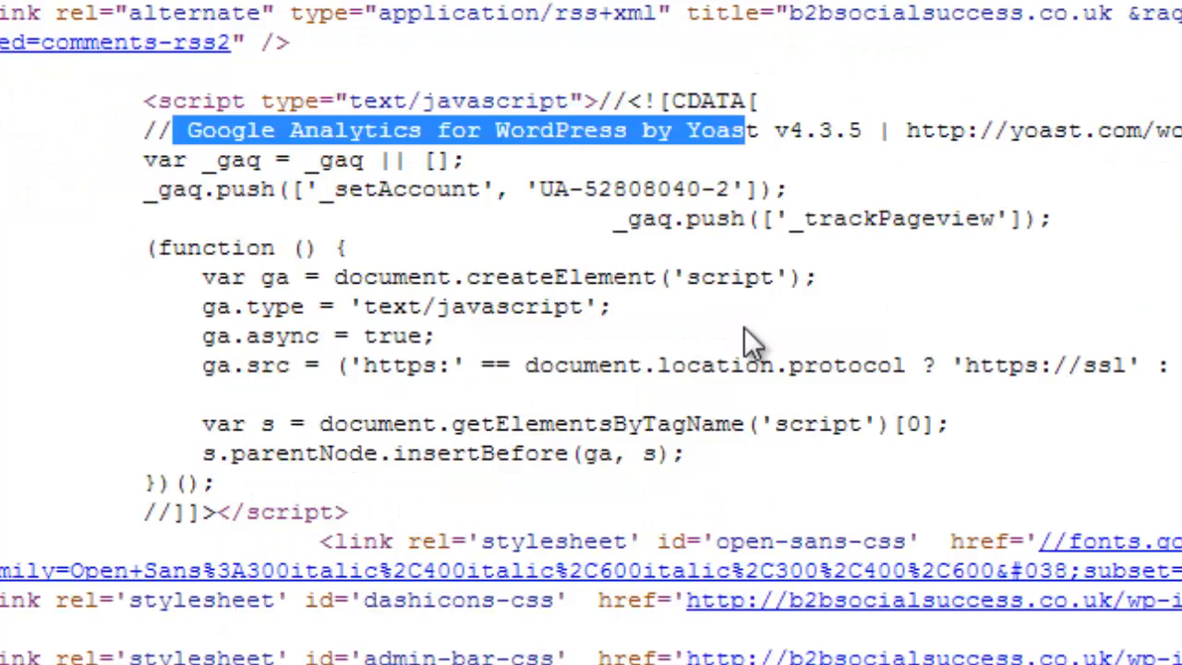
scroll(744, 327, down, 4)
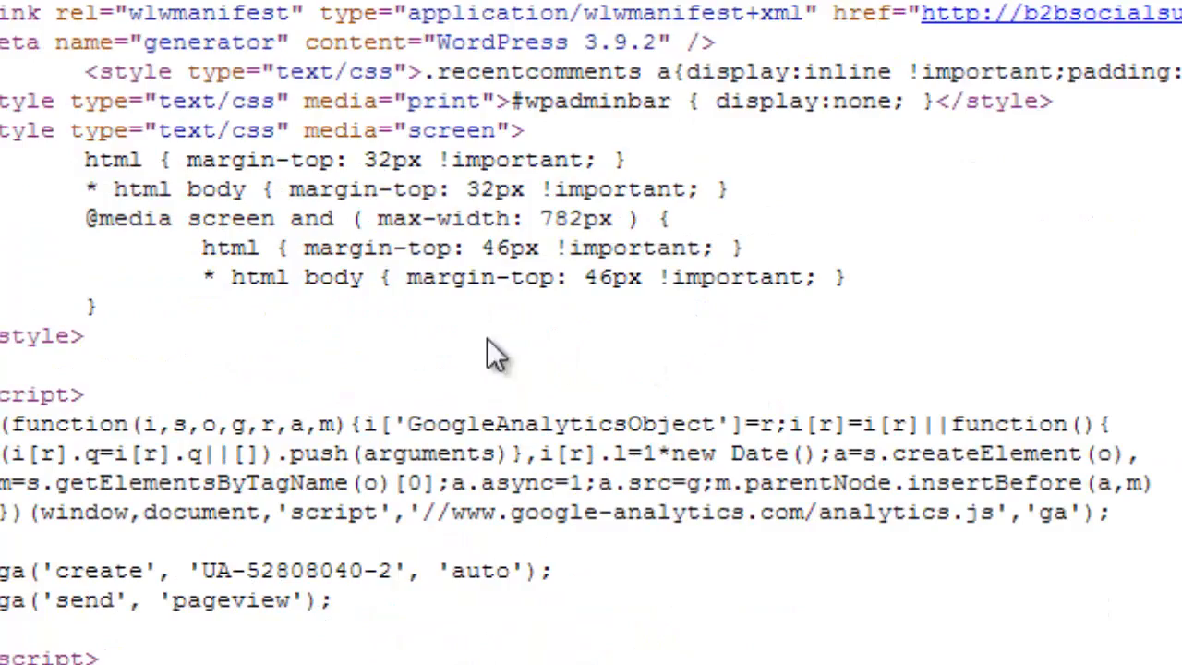
Examine the GoogleAnalyticsObject script in the page source and its placement relative to the closing head tag.
drag(78, 222, 264, 529)
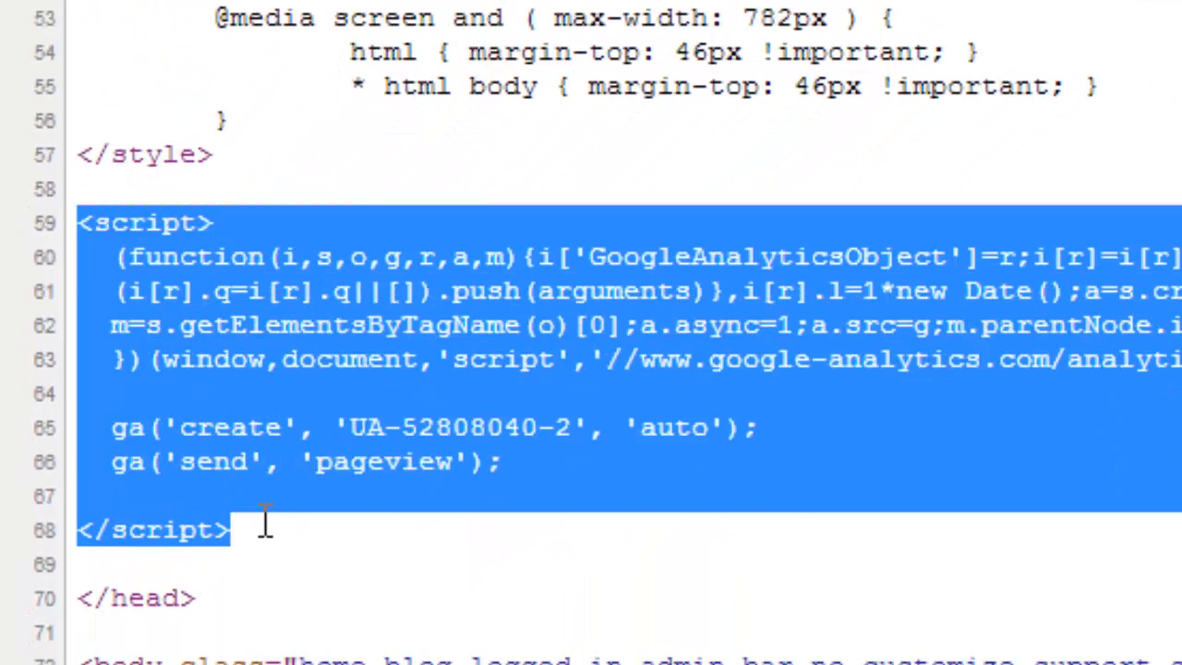
click(369, 162)
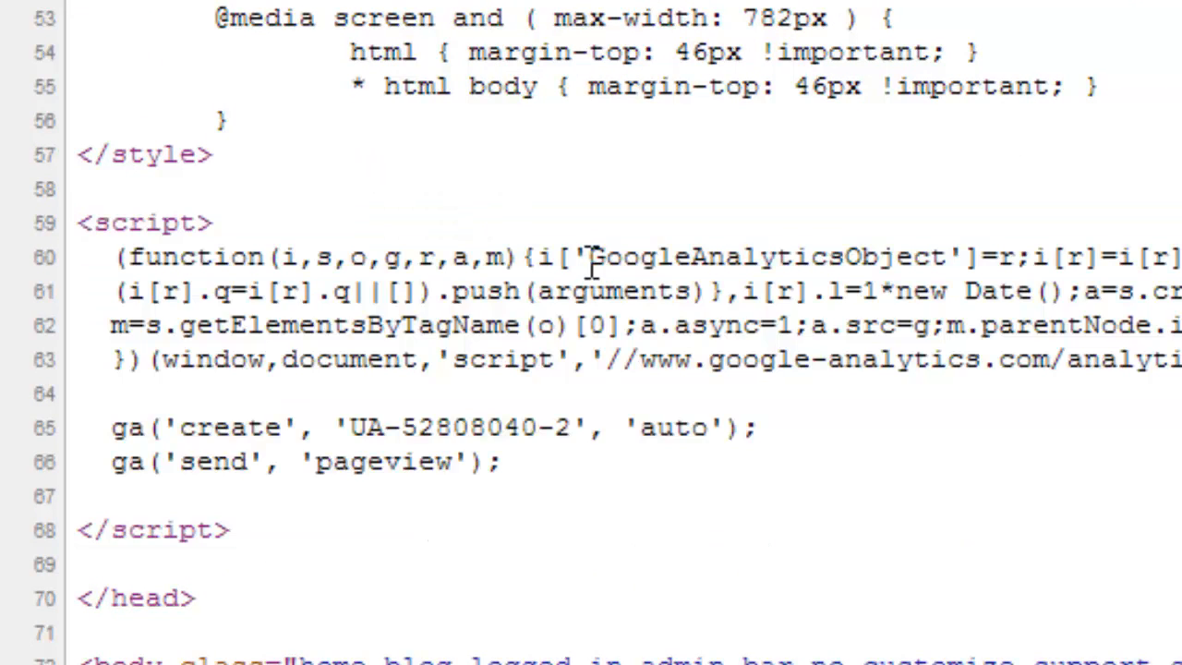
drag(589, 257, 846, 256)
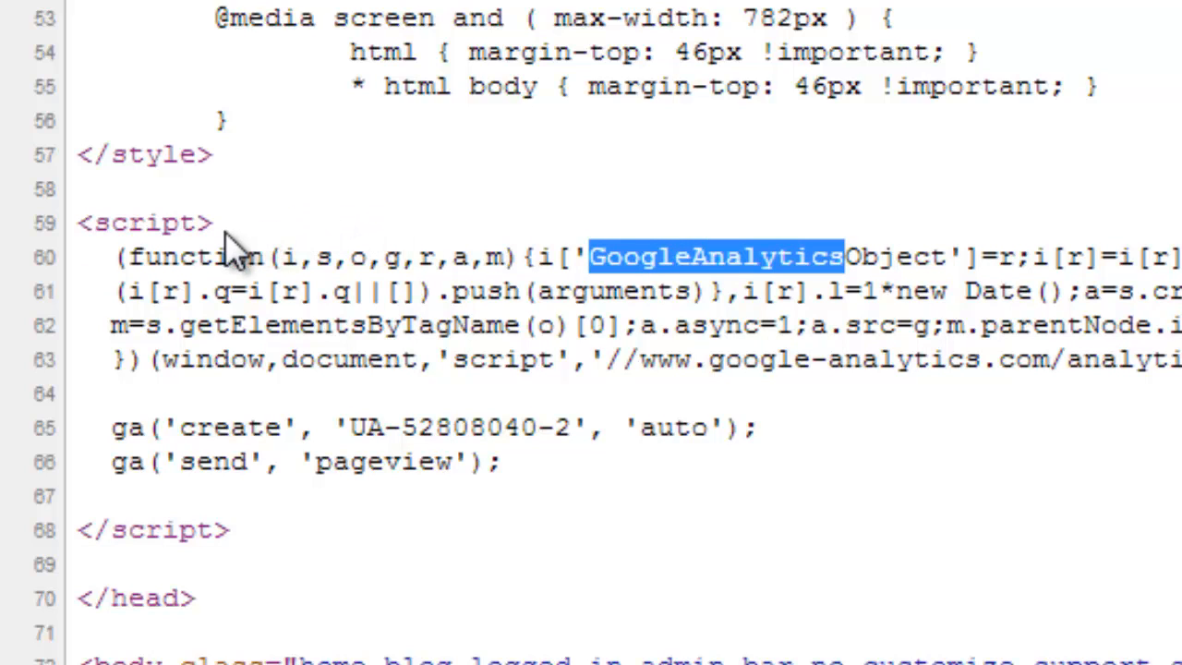
click(238, 642)
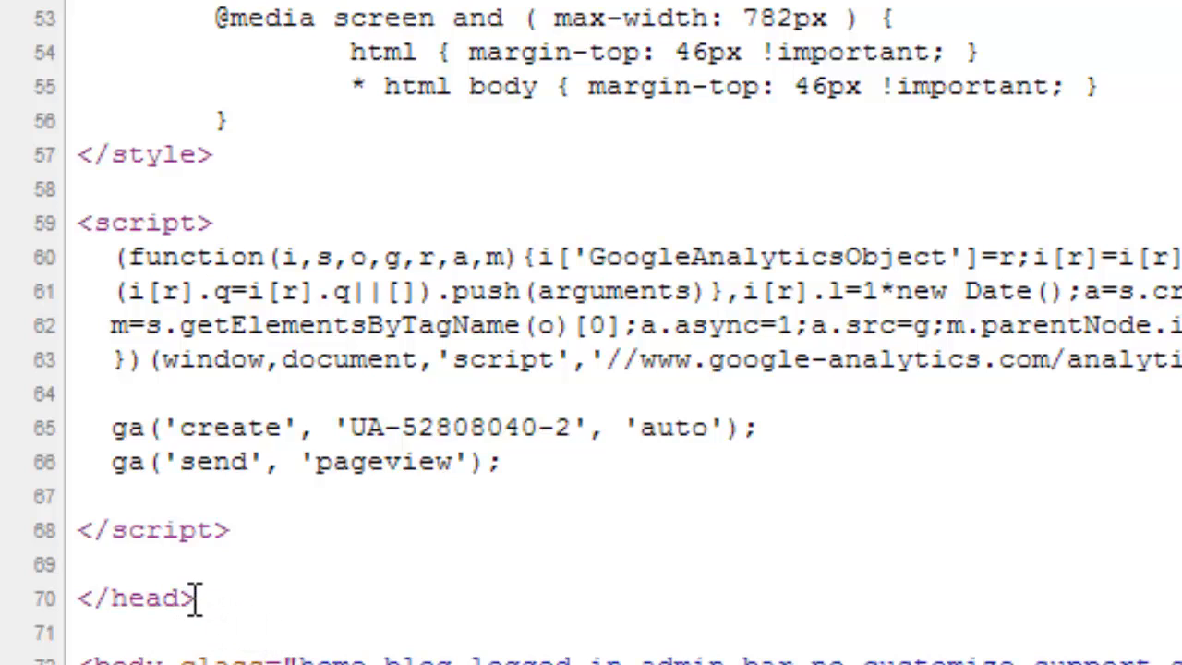
drag(195, 598, 76, 595)
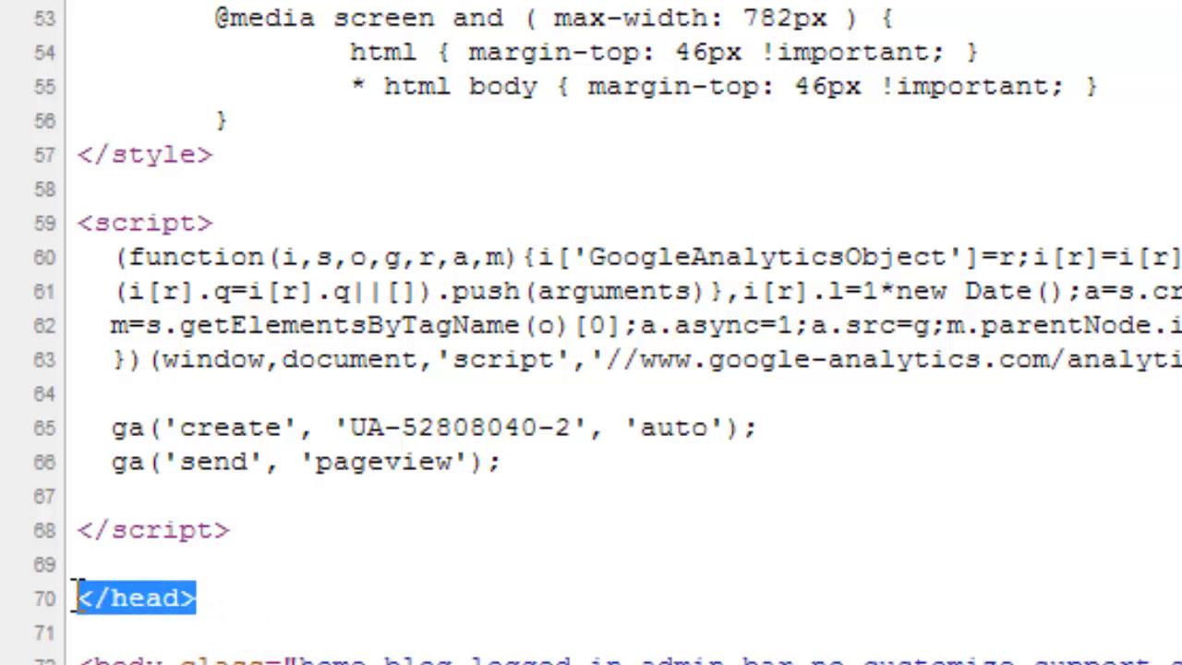
click(315, 634)
scroll(323, 536, up, 7)
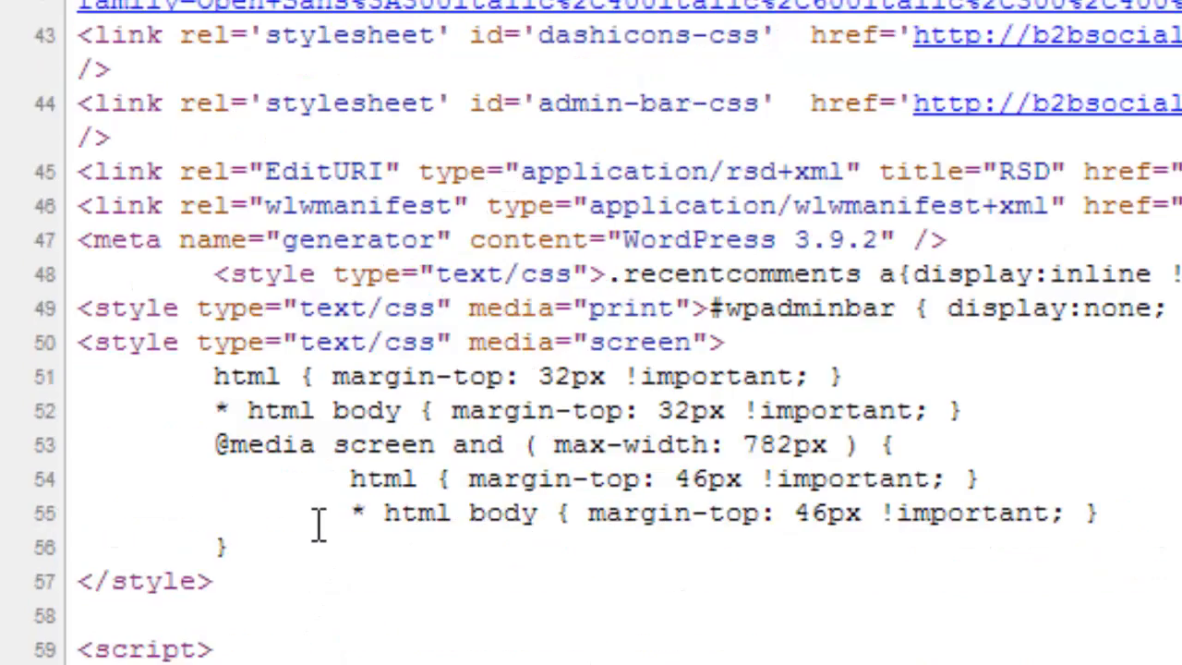
scroll(318, 525, up, 2)
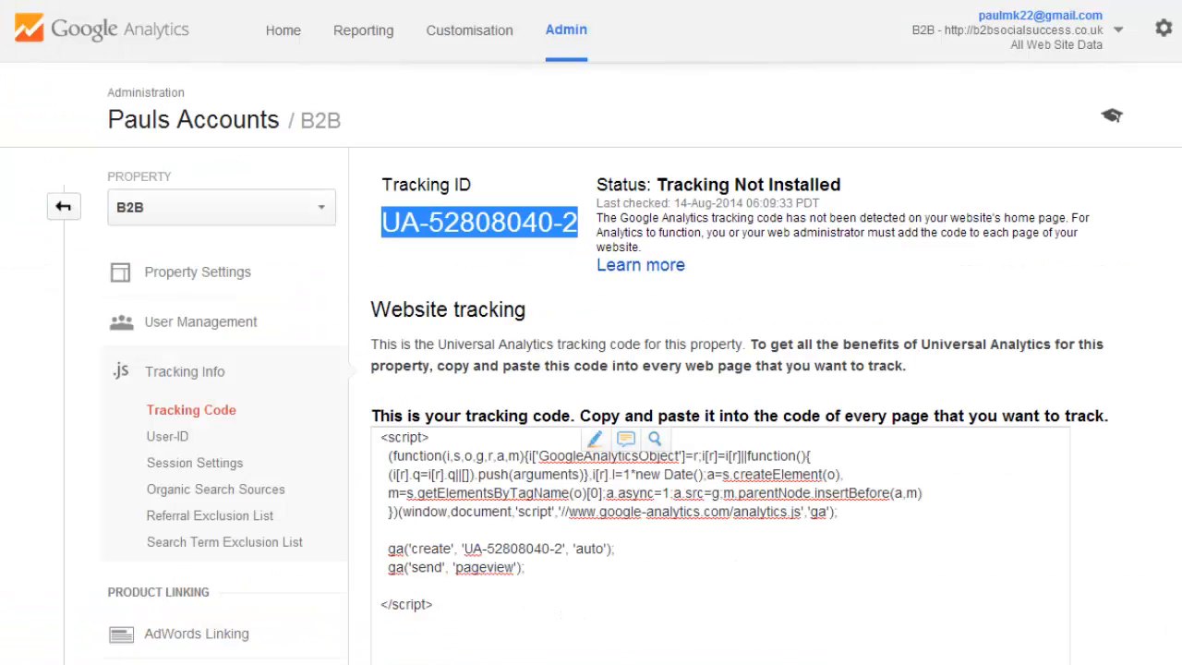
Switch to Google Analytics, reload the B2B property's tracking code page and check the tracking status.
click(467, 129)
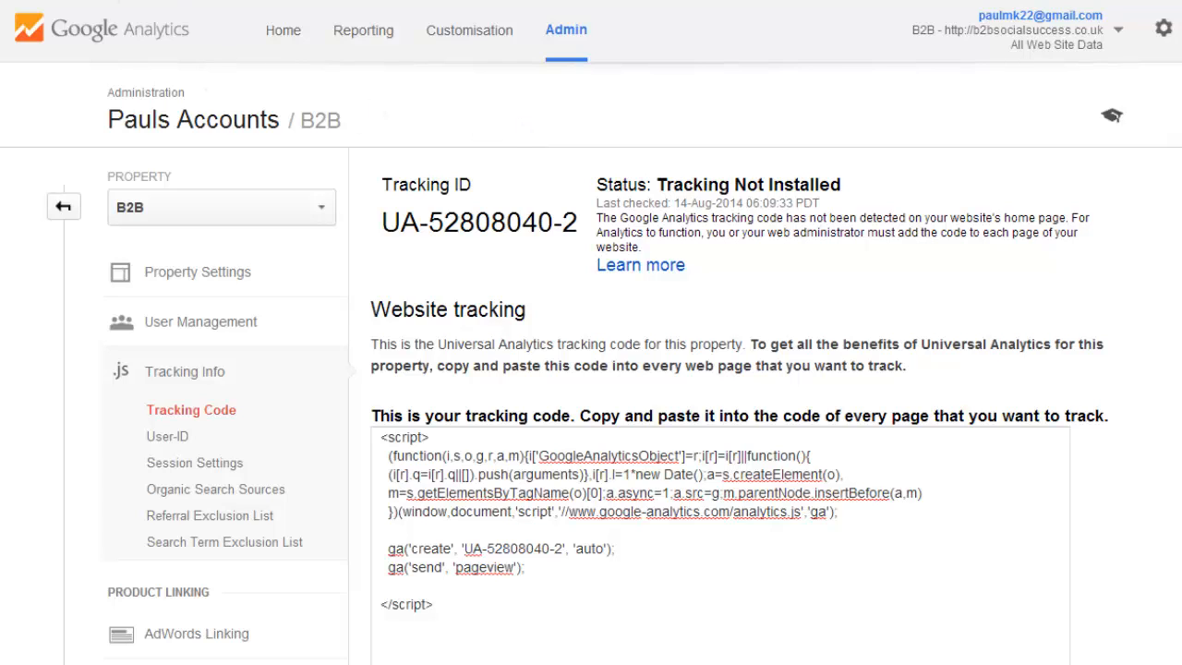
key(F5)
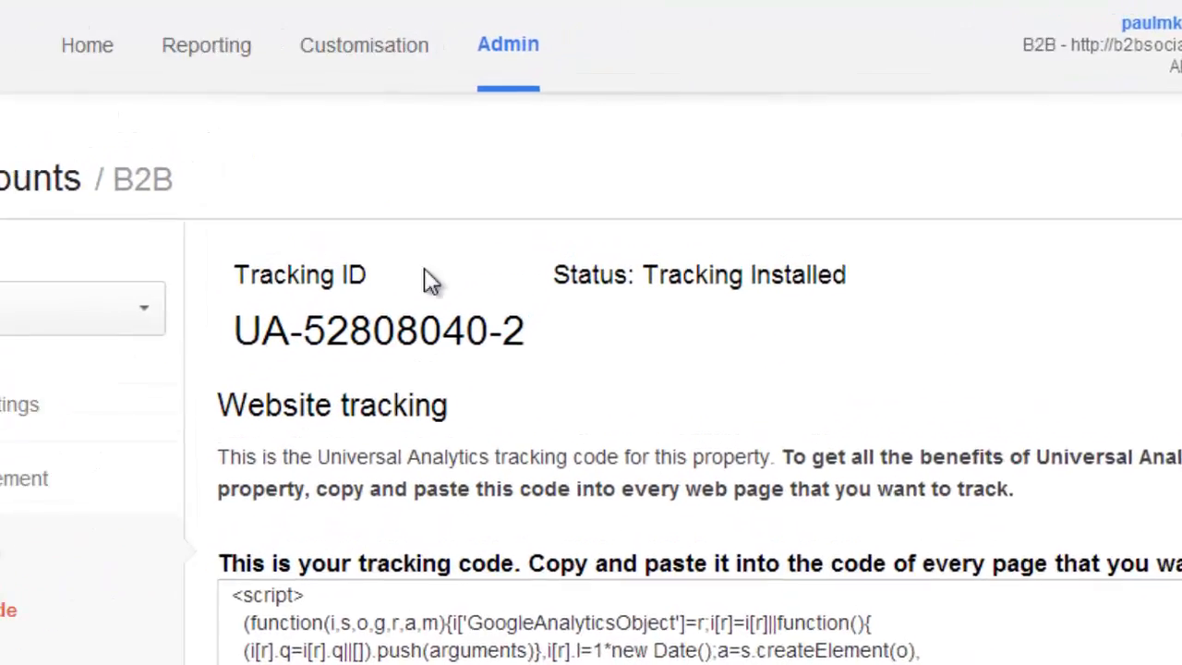
scroll(577, 365, down, 2)
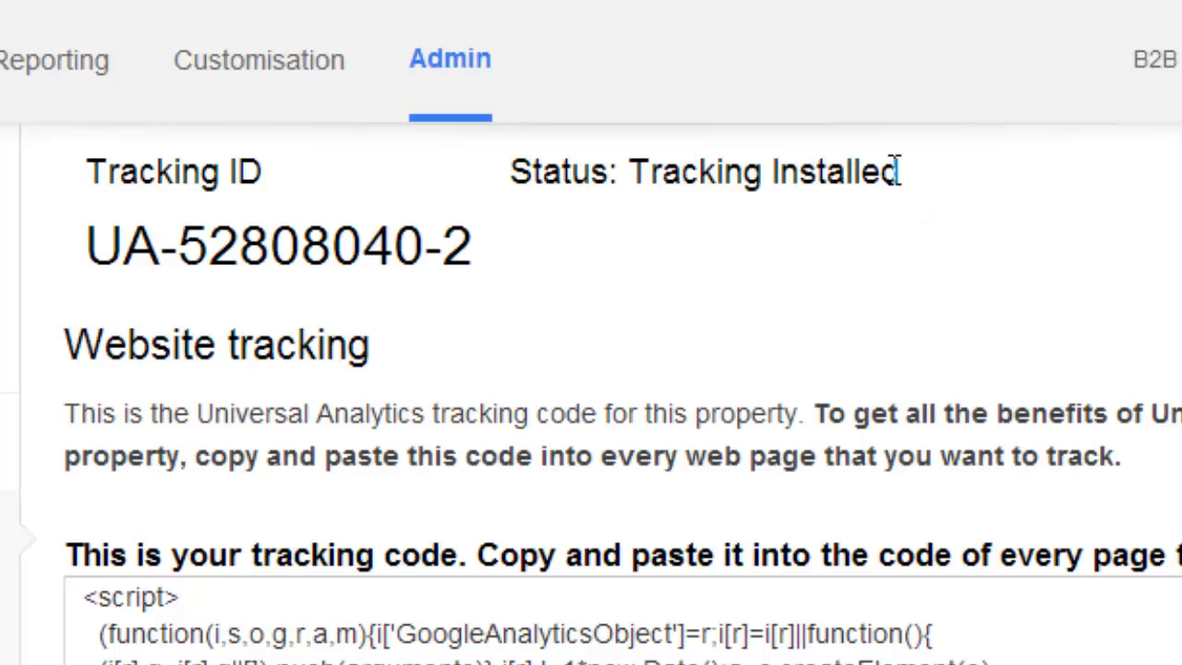
drag(897, 173, 631, 175)
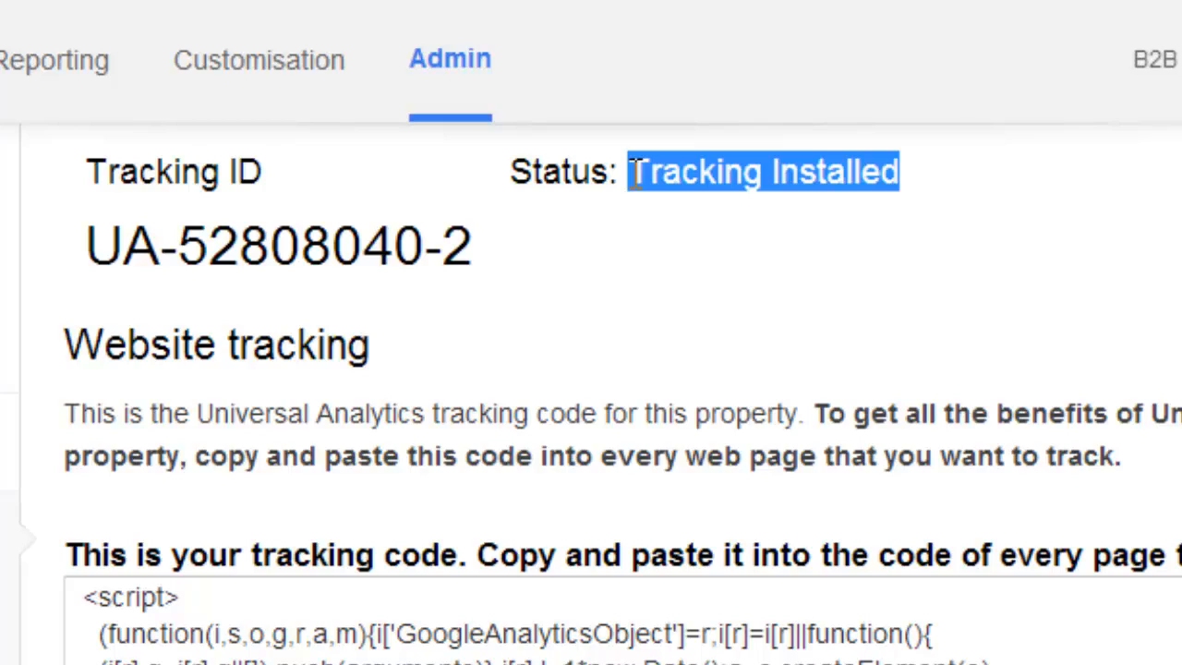
click(682, 318)
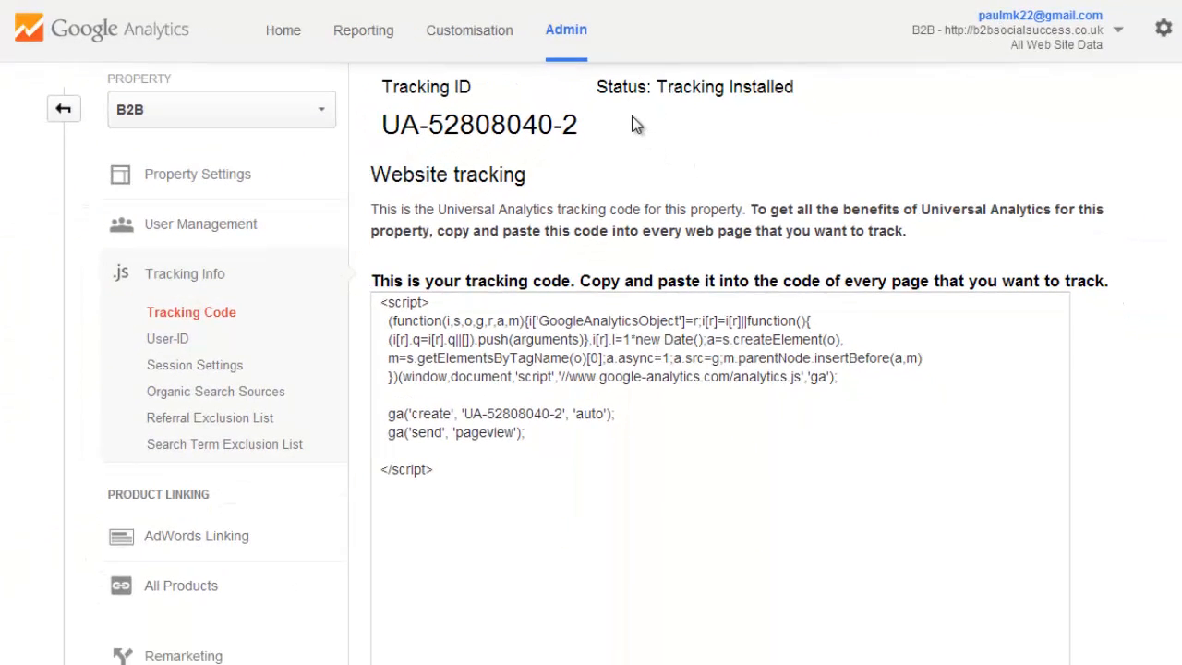